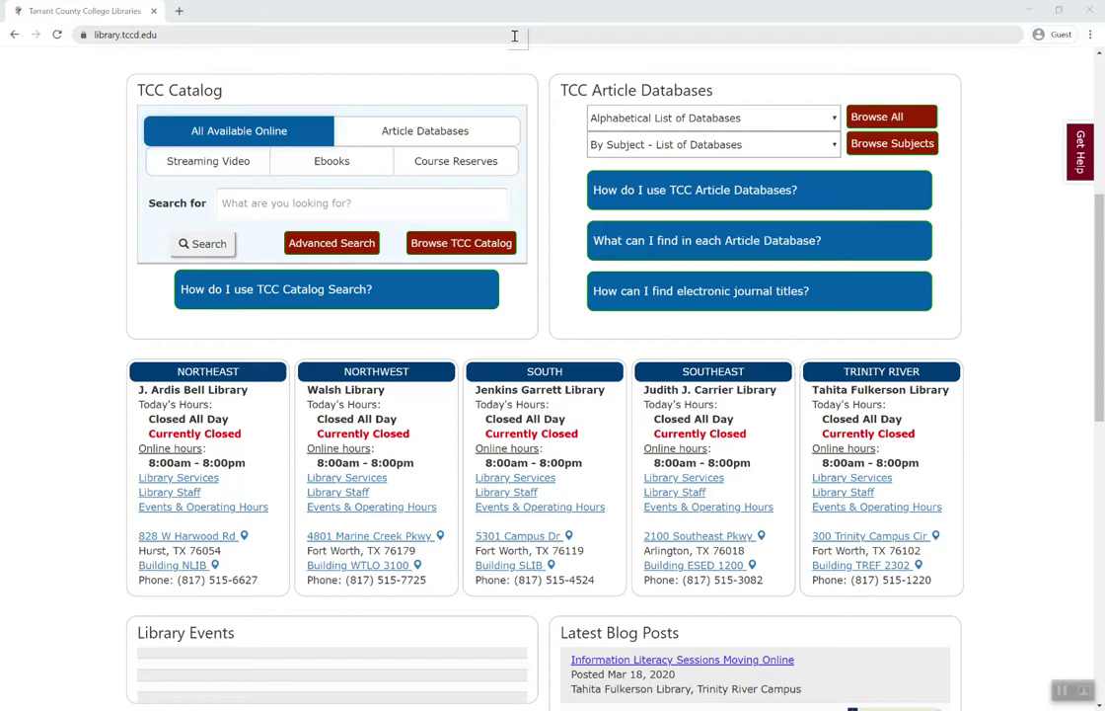
- Open the catalog's advanced search and search online items for Author/Creator containing "Franklin Benjamin"
click(514, 36)
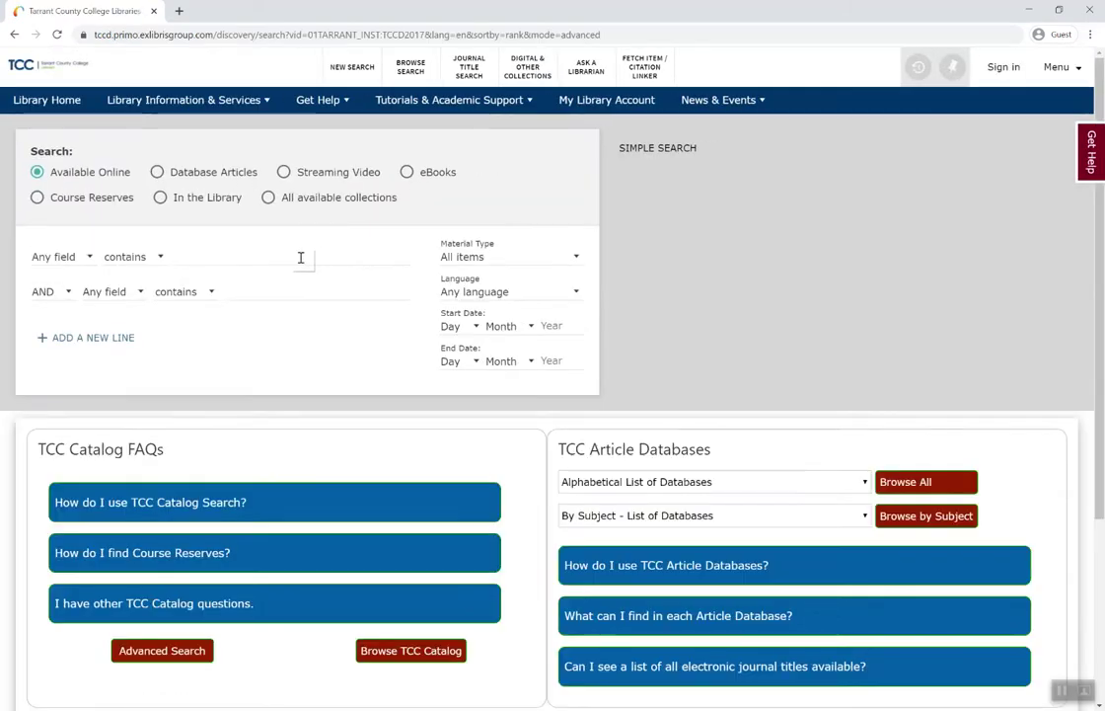
click(90, 259)
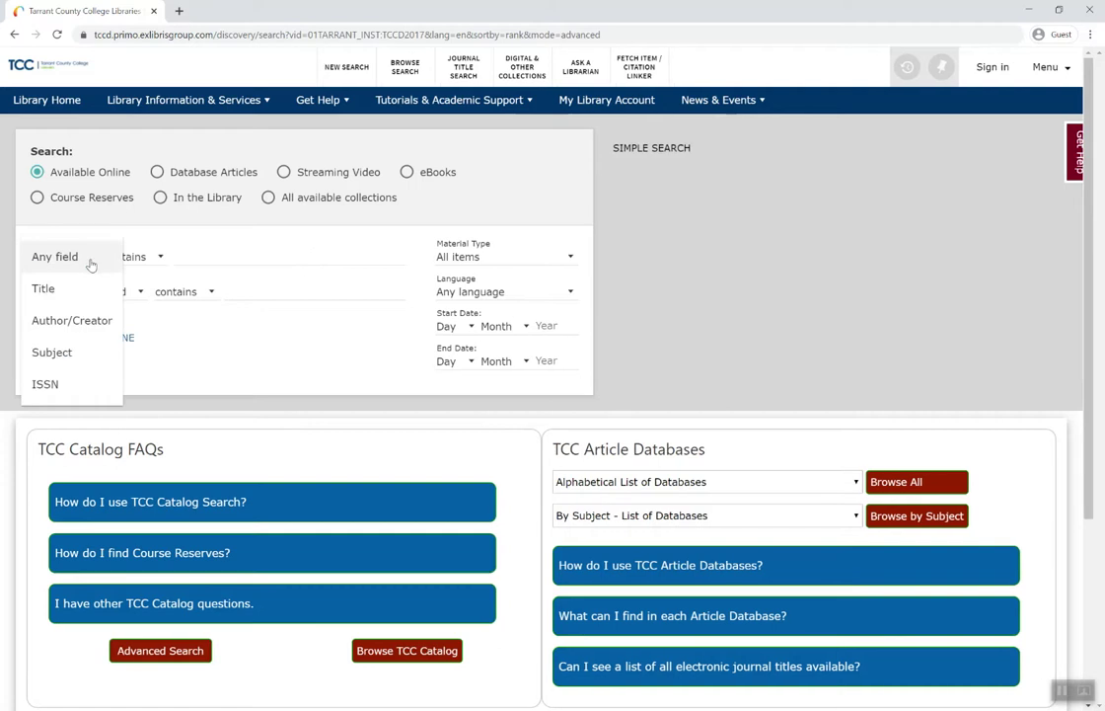
click(54, 323)
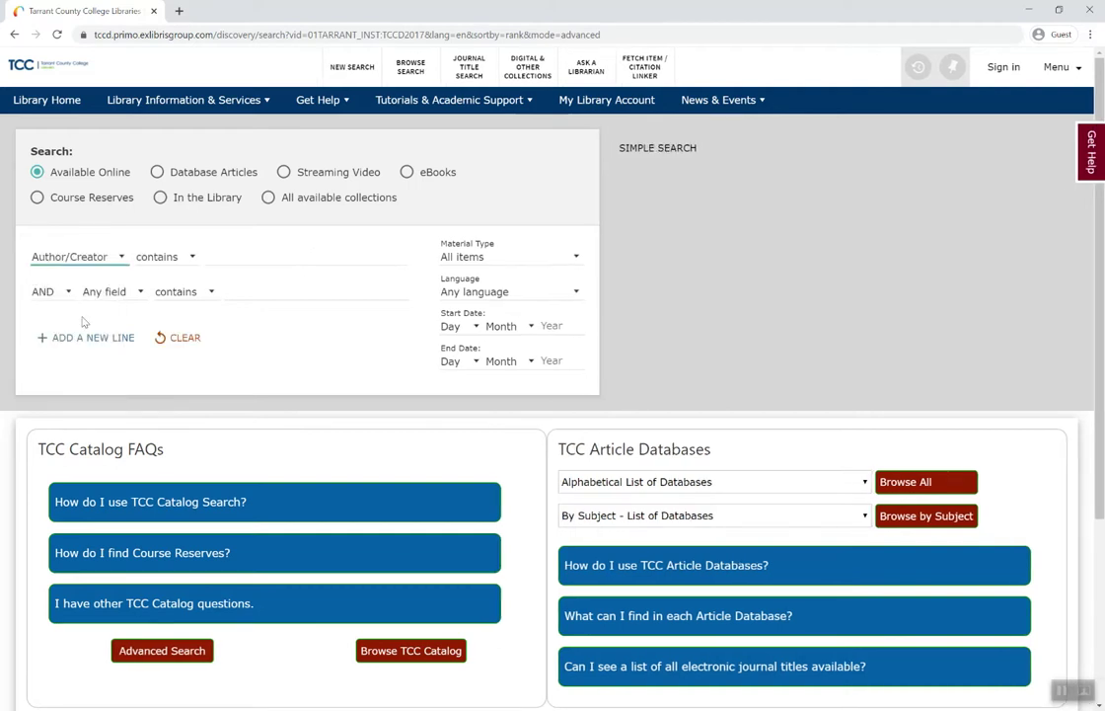
click(224, 257)
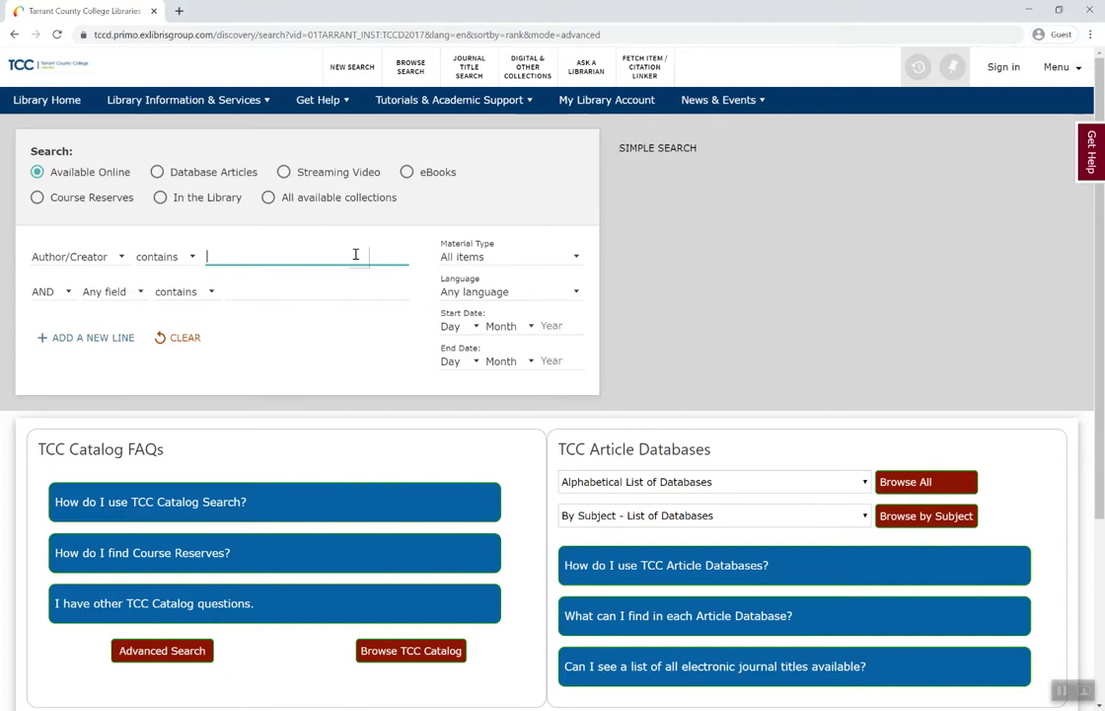
text(Fran)
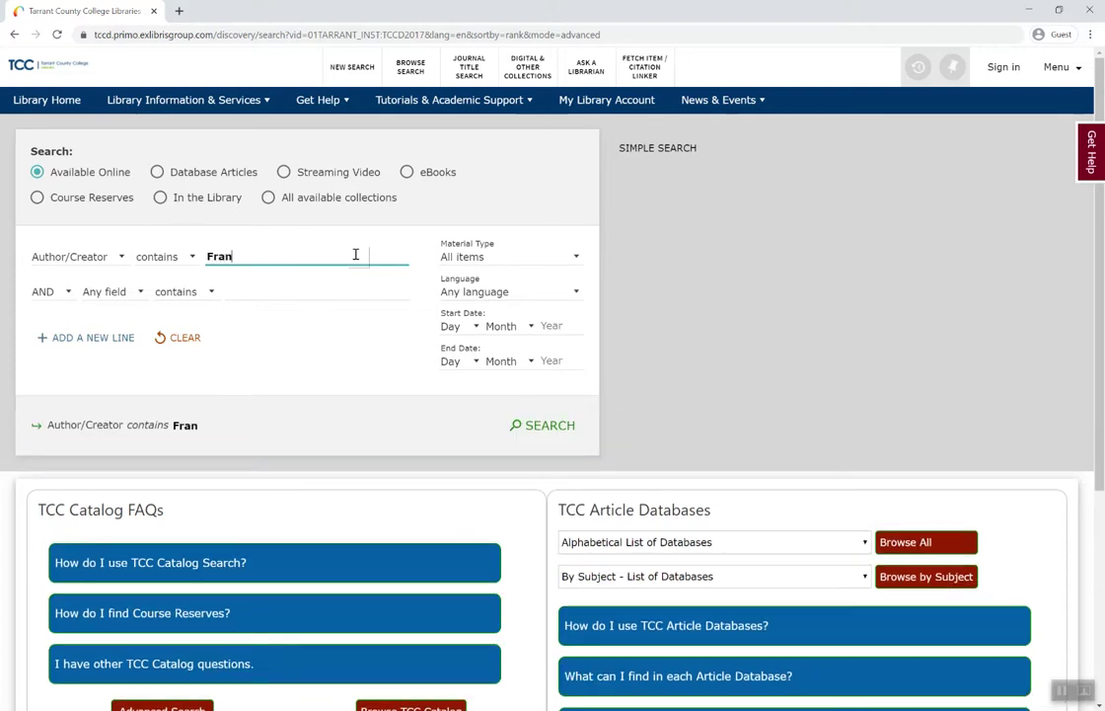
text(klin Bena)
text(jamin)
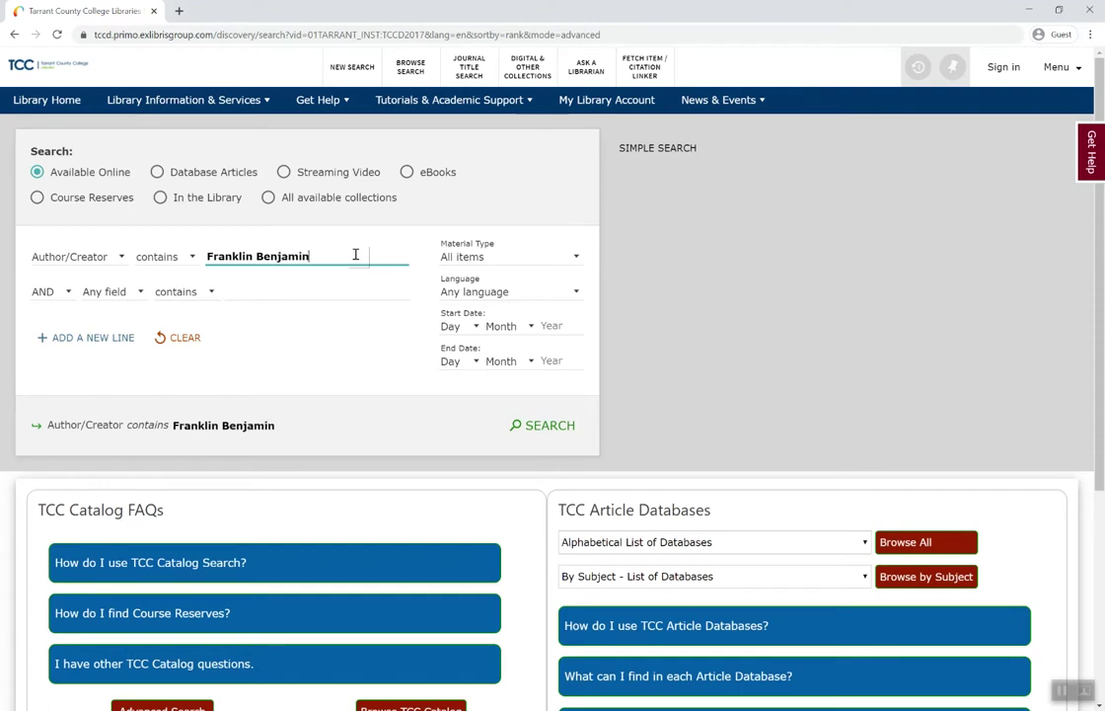
key(Return)
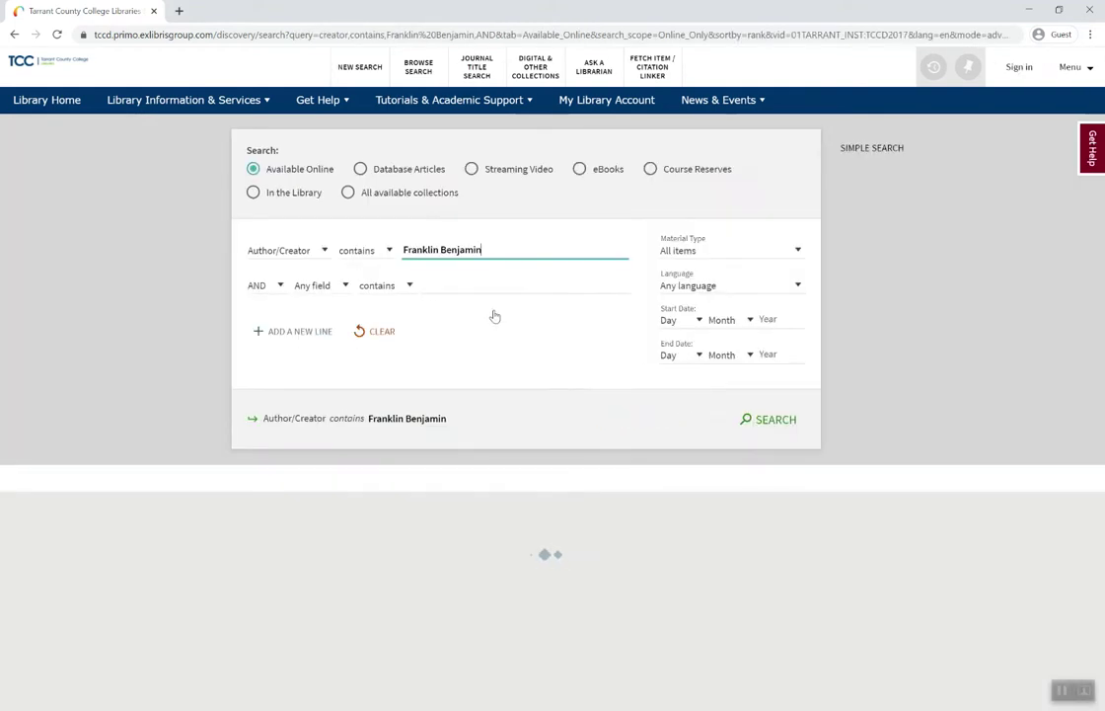
- Review the results and change the first search line to Subject containing "Feminism"
scroll(925, 464, down, 1)
scroll(925, 464, down, 4)
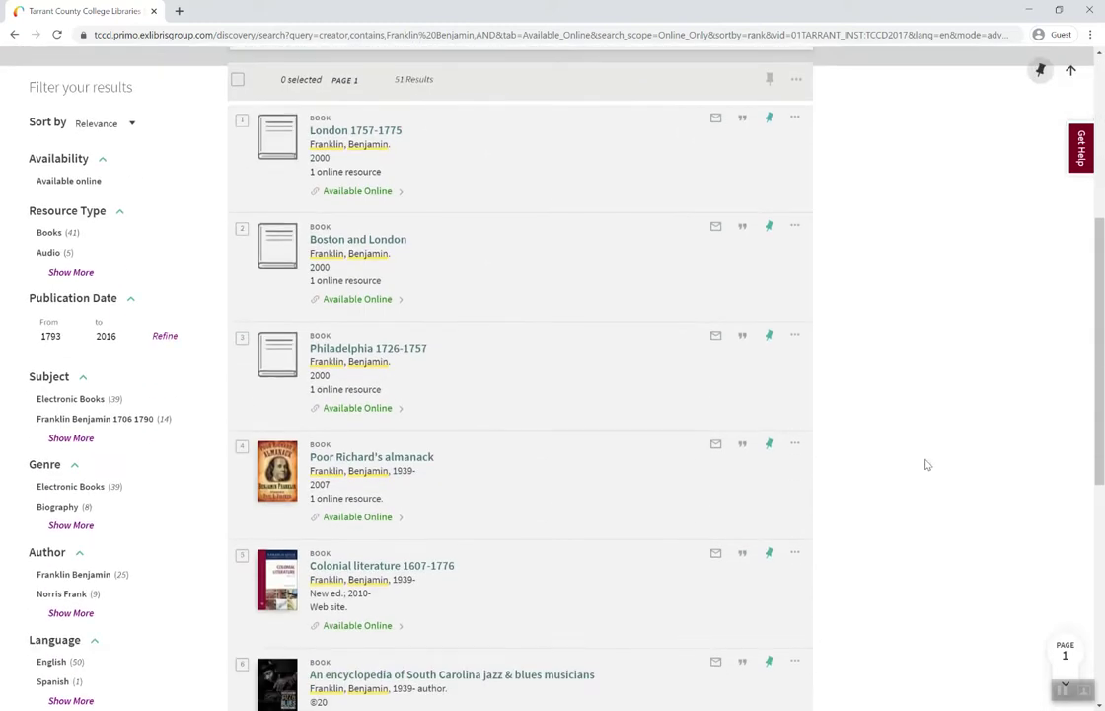
scroll(925, 464, down, 1)
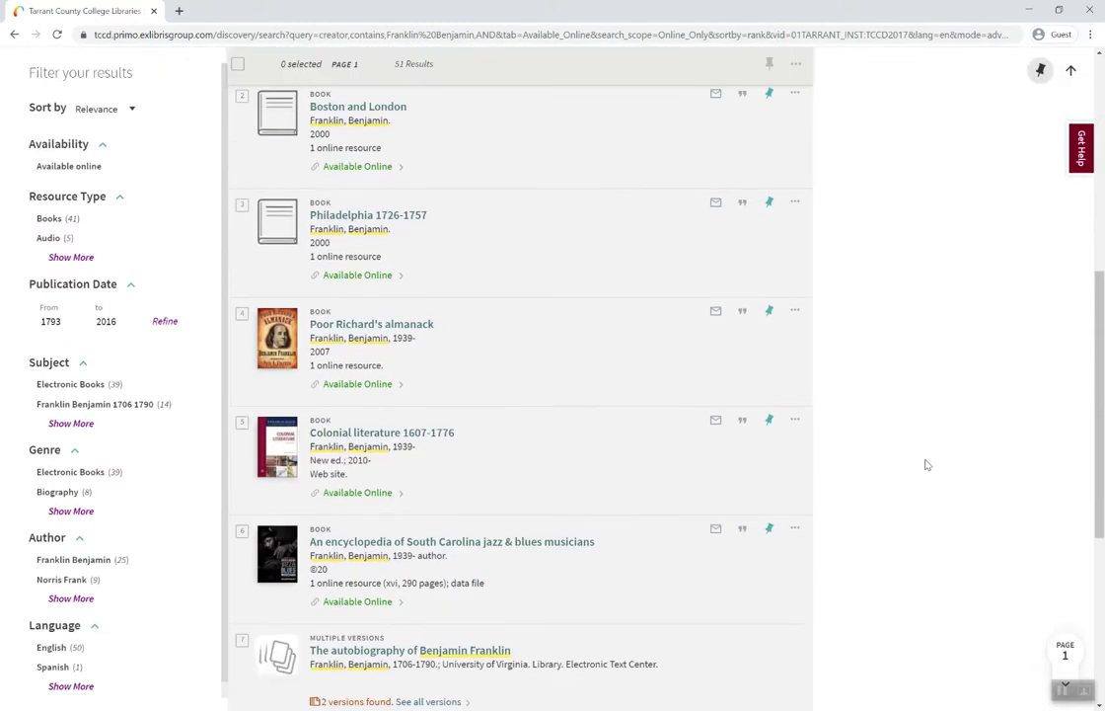
scroll(926, 463, down, 1)
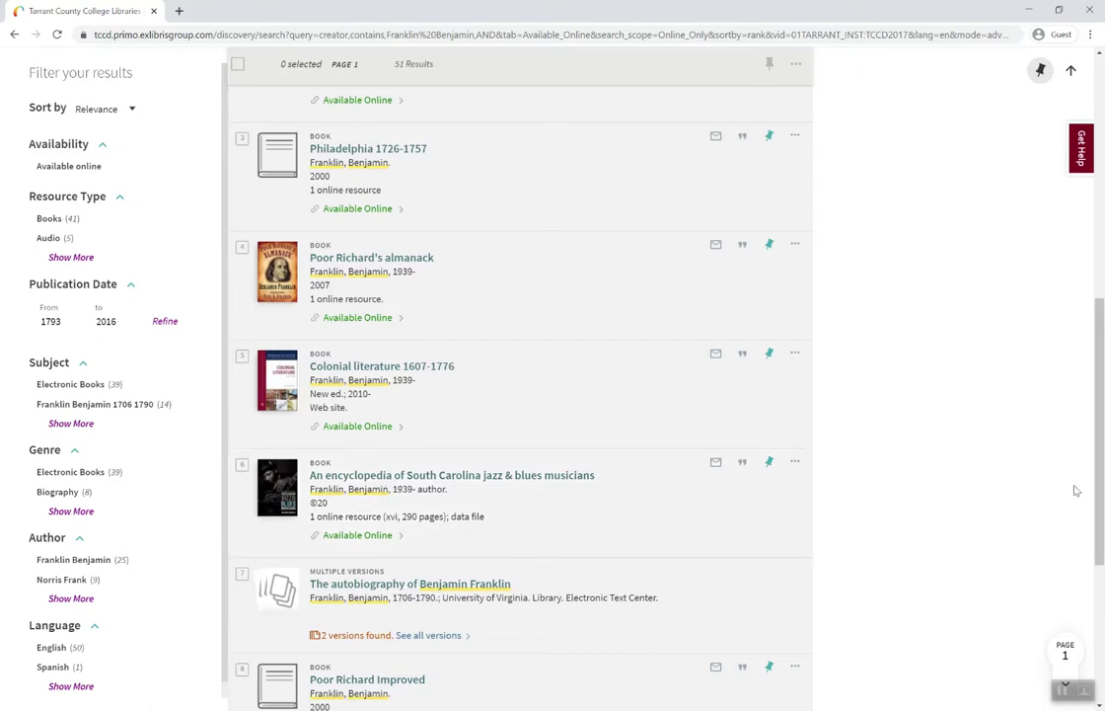
drag(1102, 495, 1087, 240)
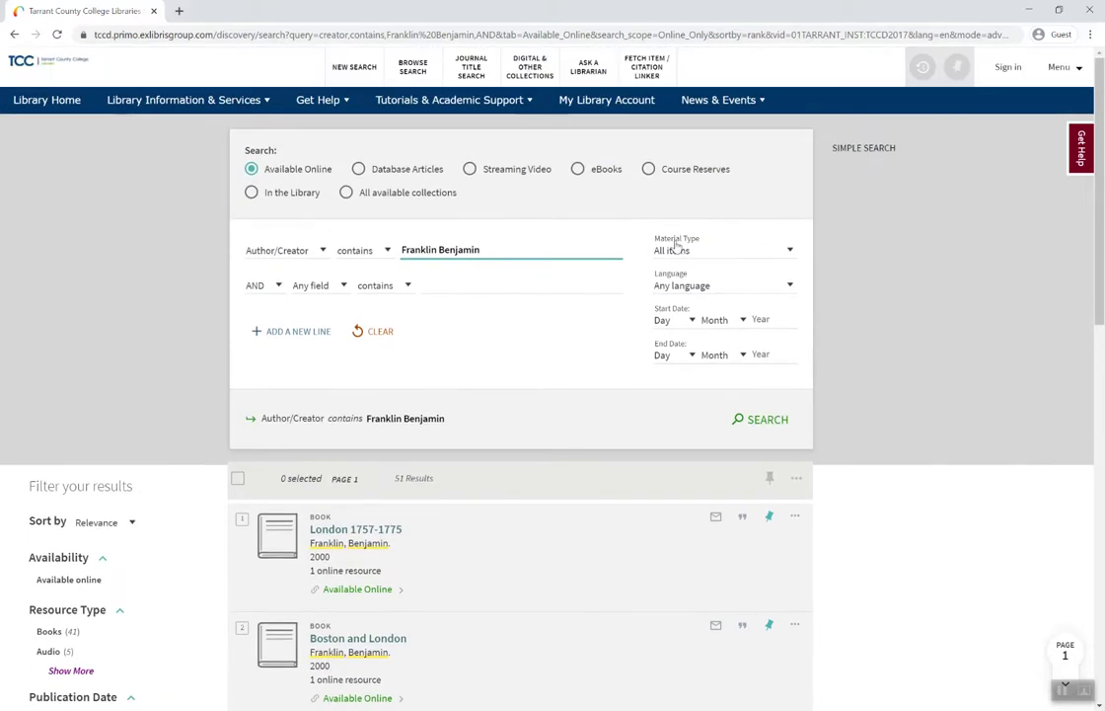
click(323, 250)
click(260, 289)
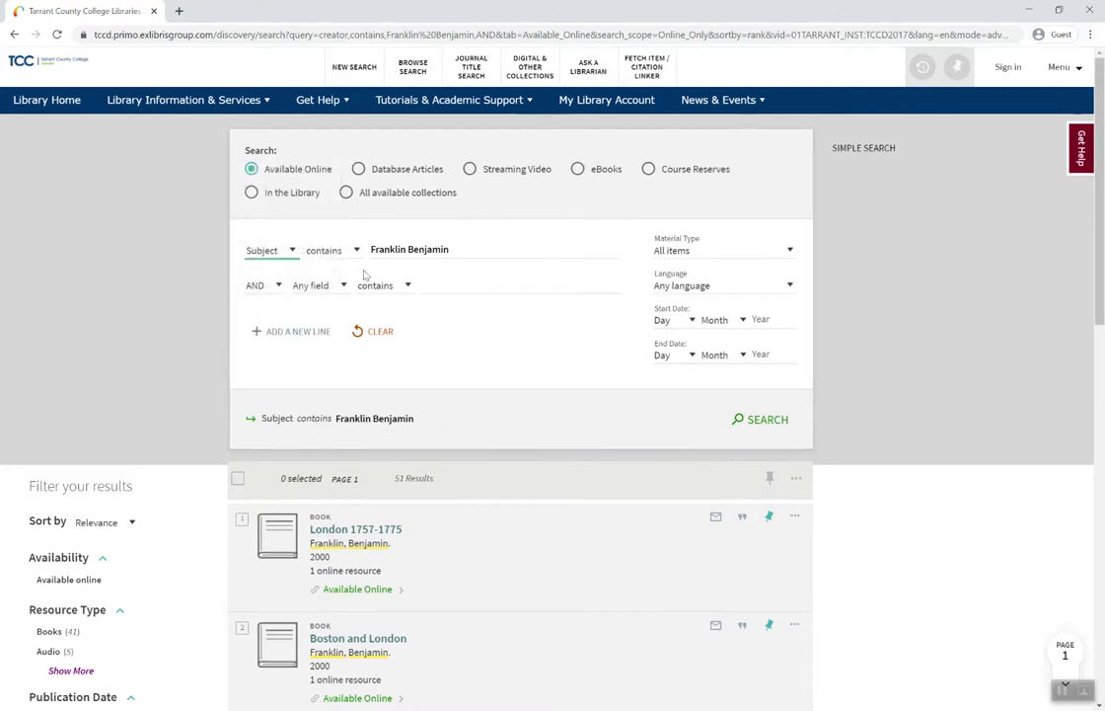
click(417, 248)
drag(370, 249, 468, 249)
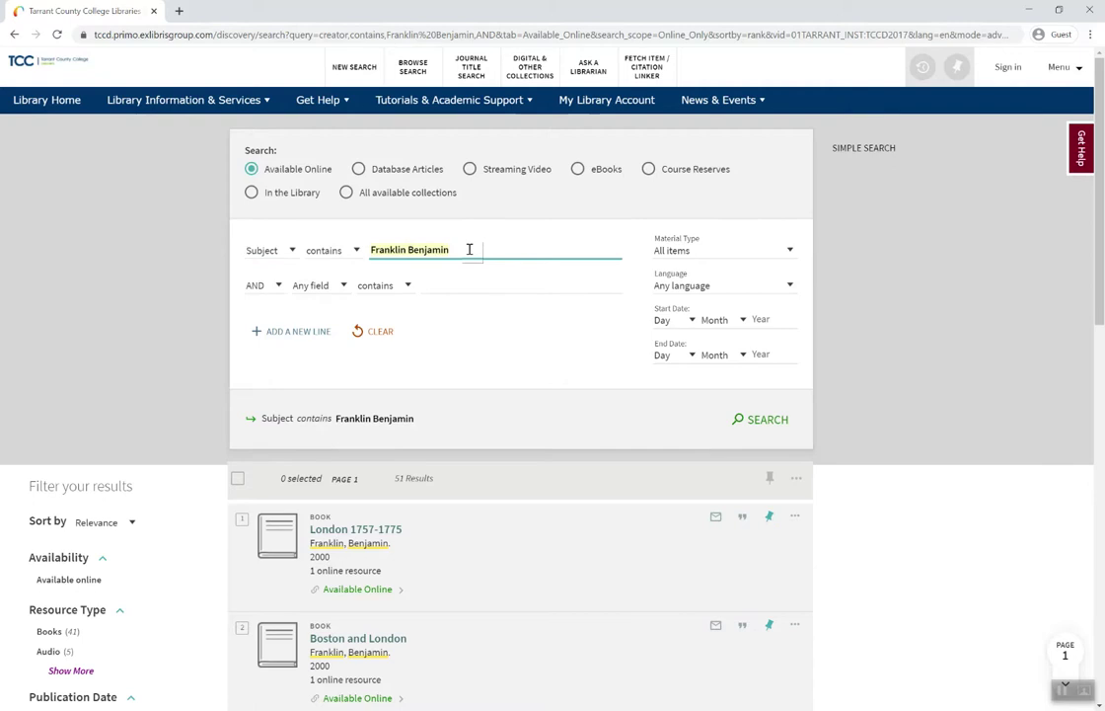
text(Fem)
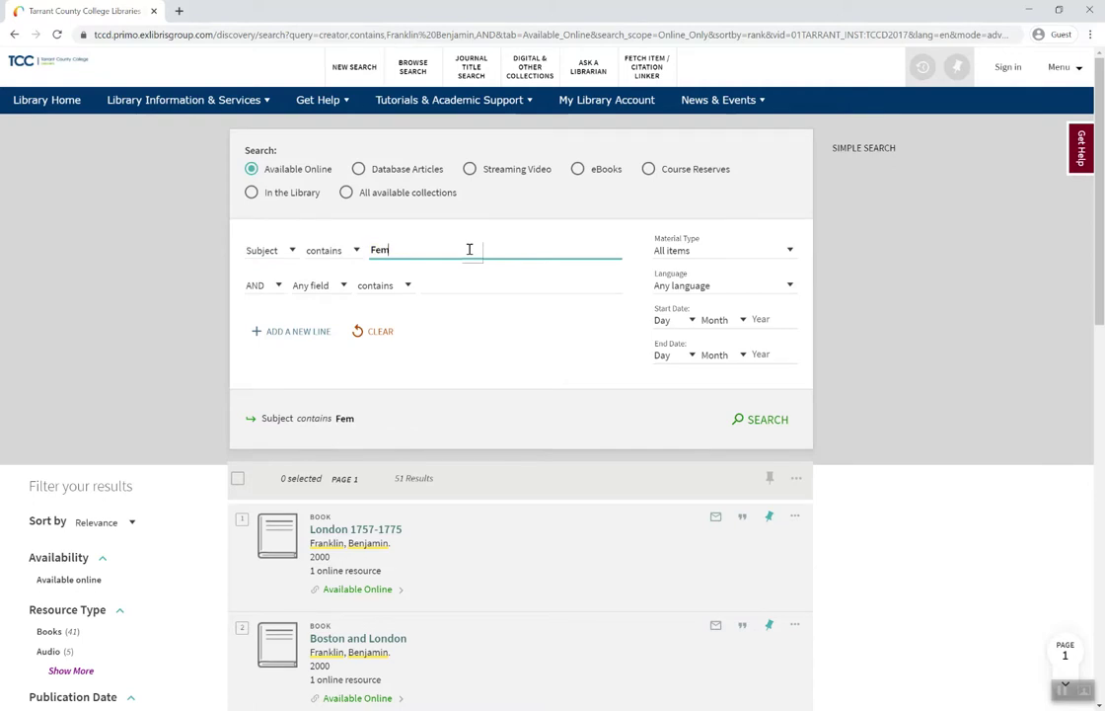
text(inism)
- Enter "correspondence" as the any-field term on the second line and run the search
click(499, 284)
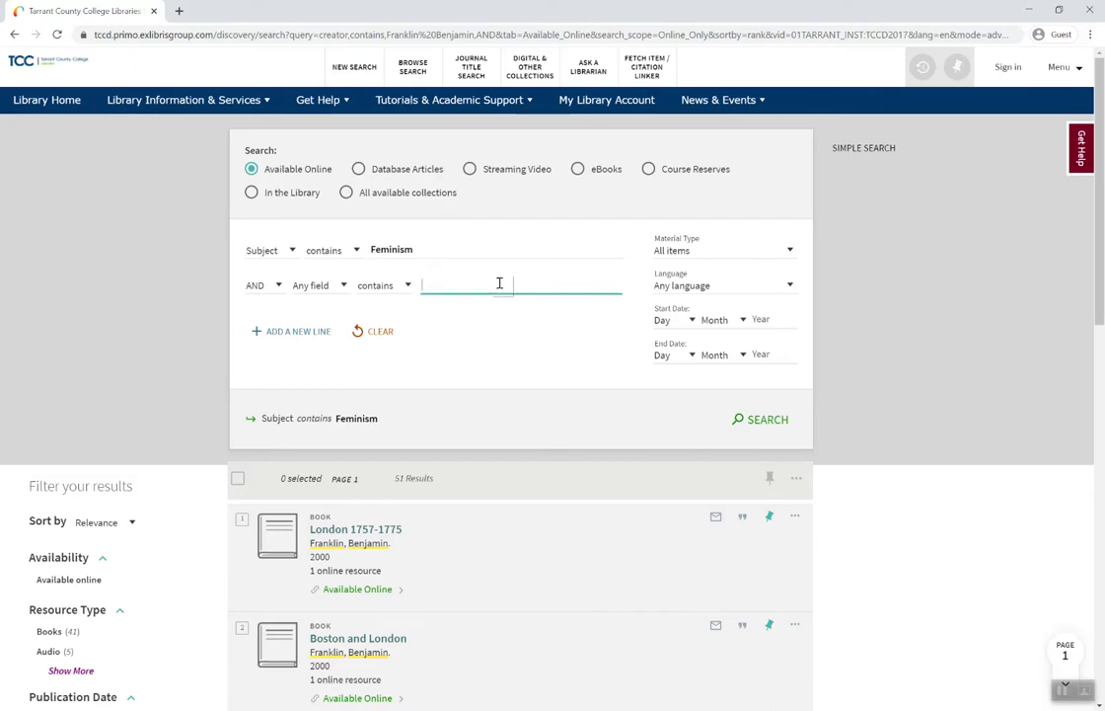
text(corres)
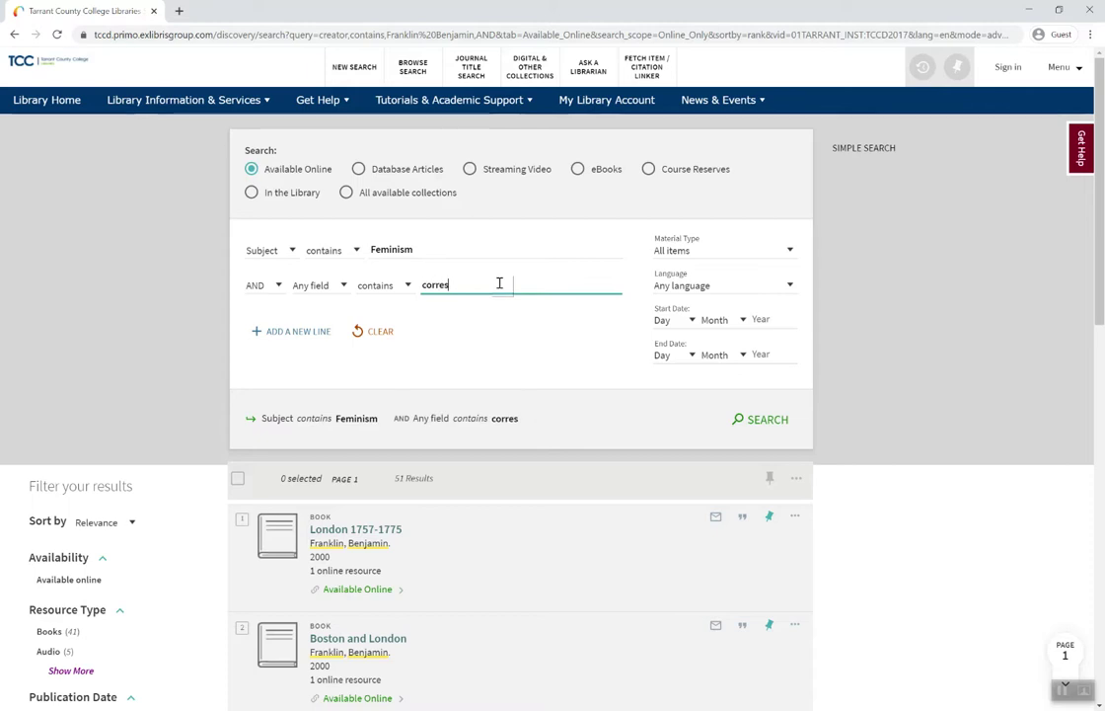
text(pondence)
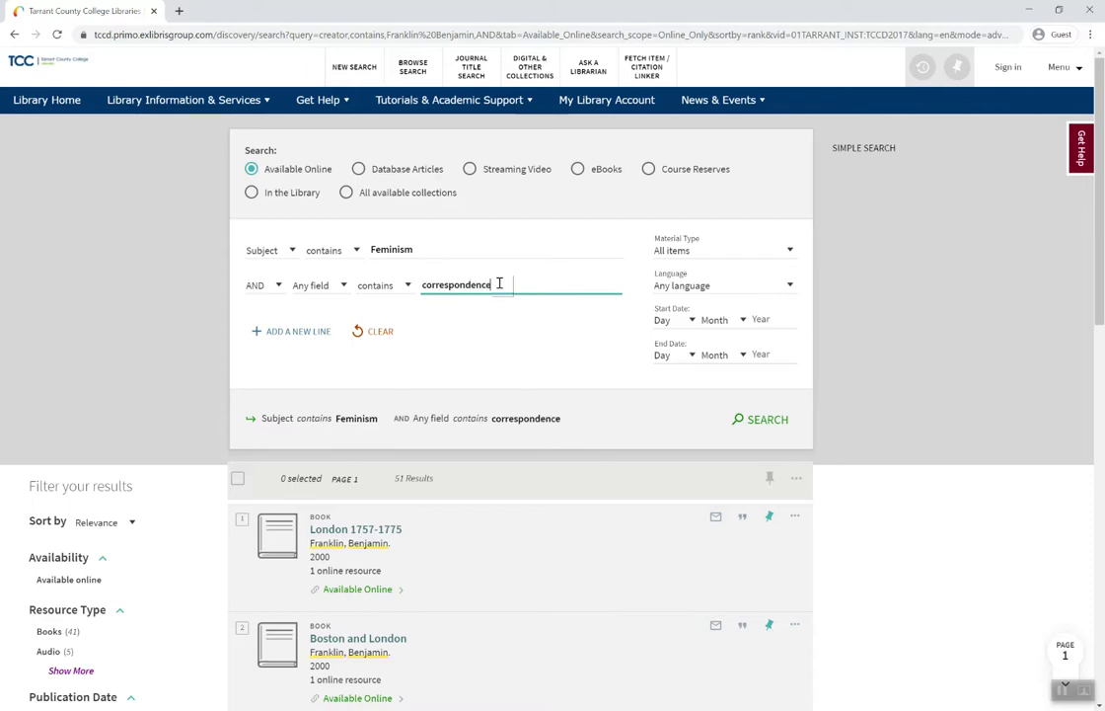
key(Return)
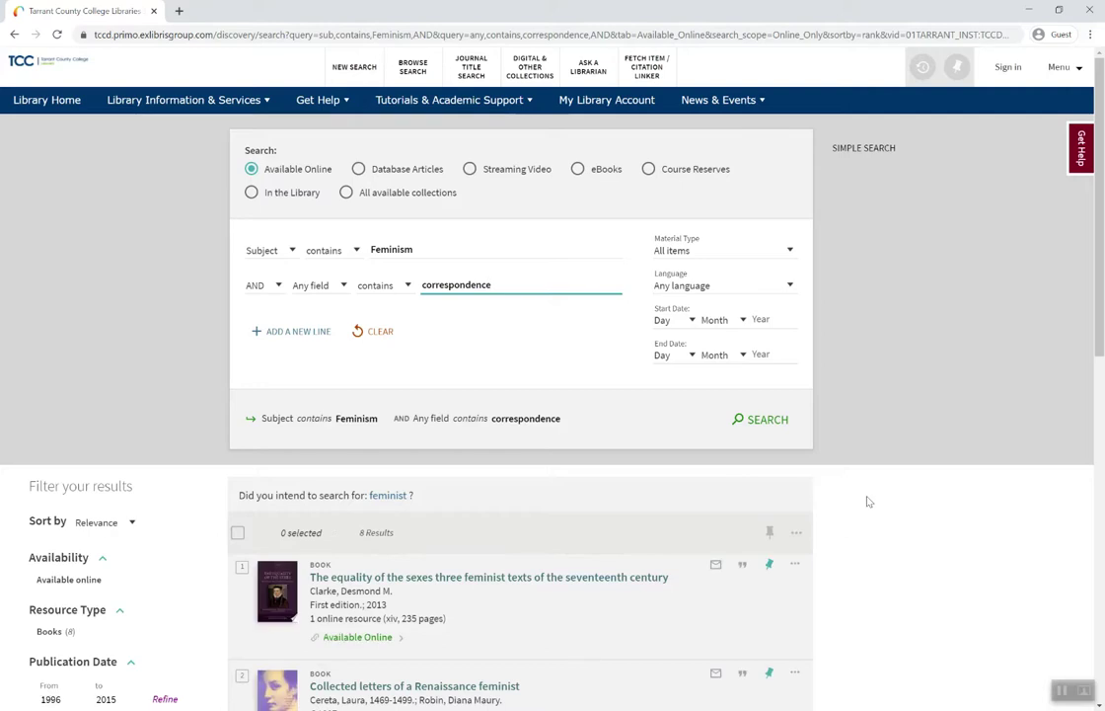
- Look through the results and try "speeches" and "personal narratives" as replacements for the second search term
scroll(867, 502, down, 1)
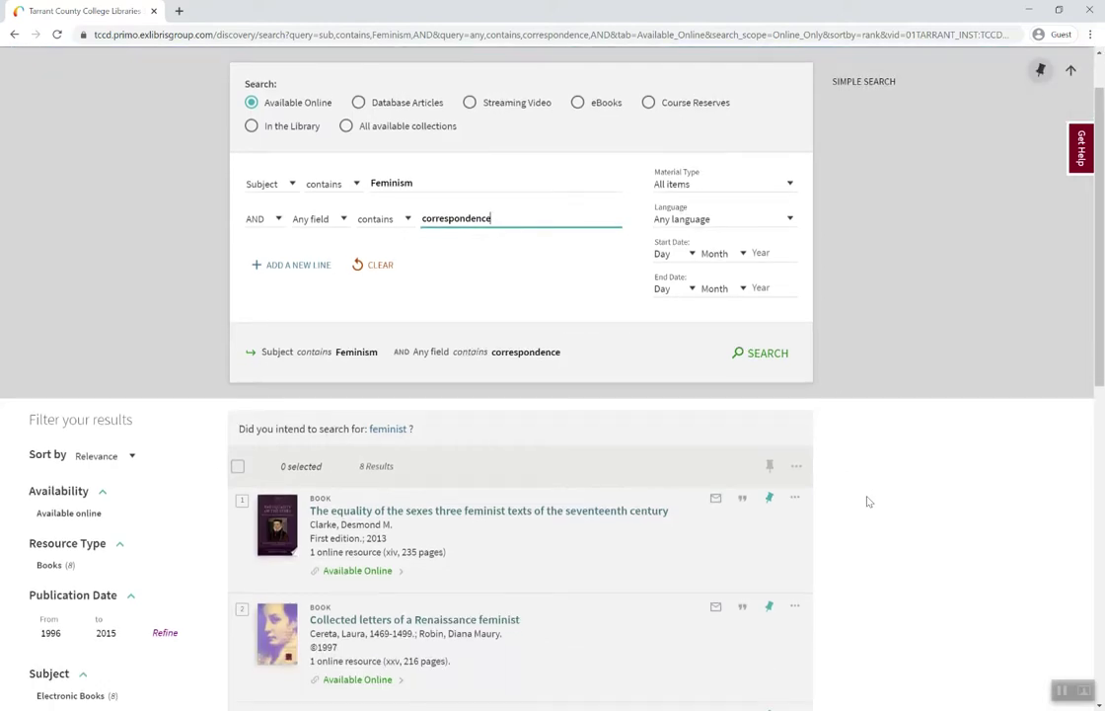
scroll(868, 501, down, 4)
scroll(867, 502, down, 1)
scroll(868, 502, down, 1)
scroll(868, 502, down, 1)
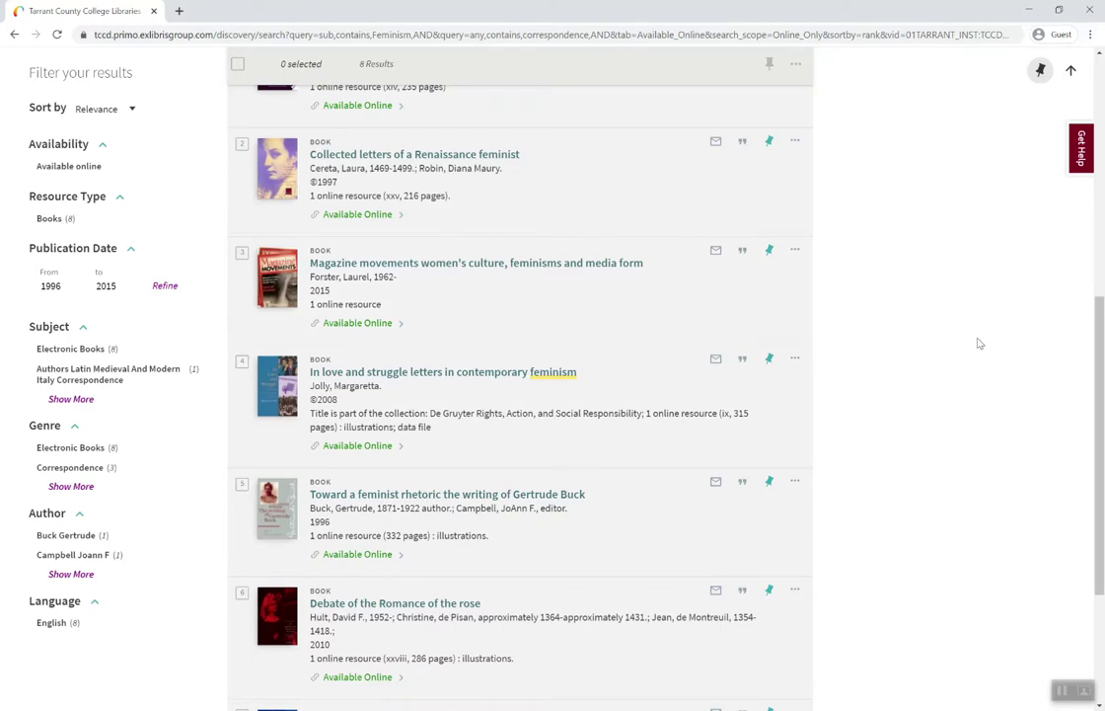
scroll(750, 315, up, 6)
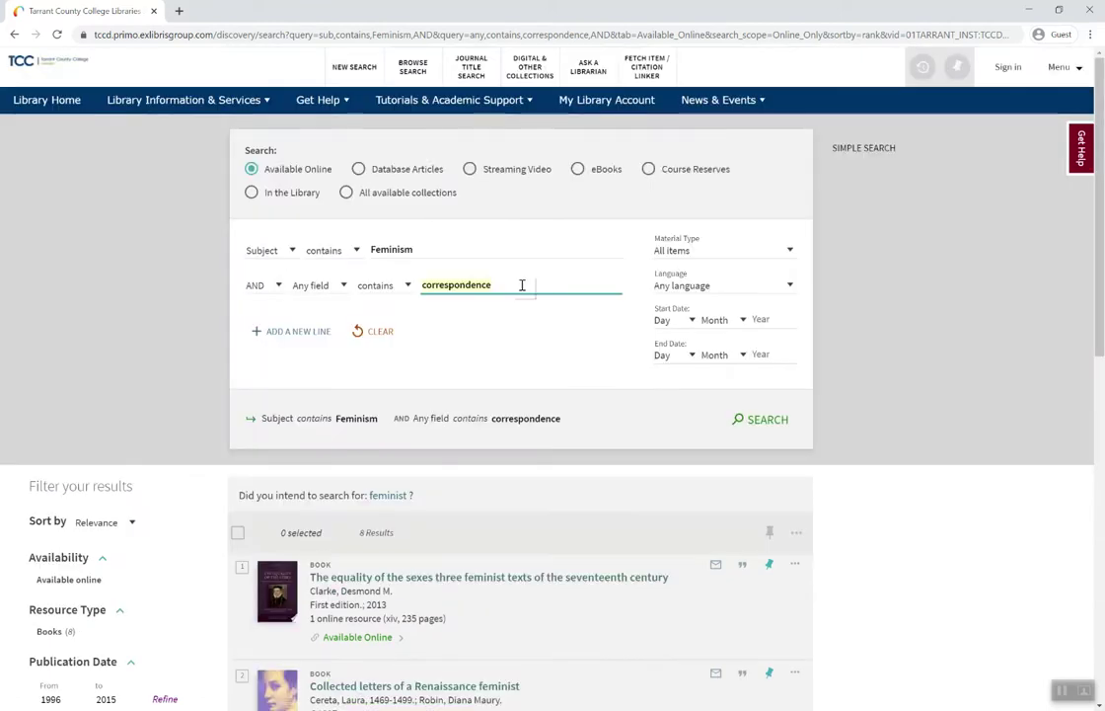
key(ctrl+a)
text(speeche)
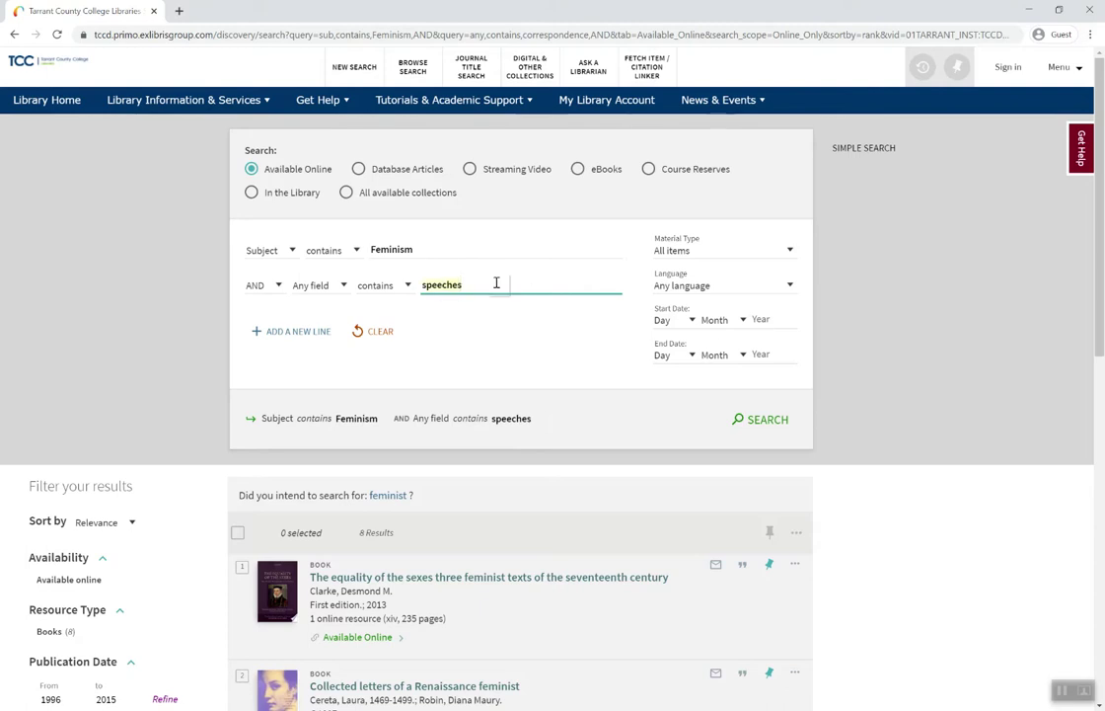
text(personal narratives)
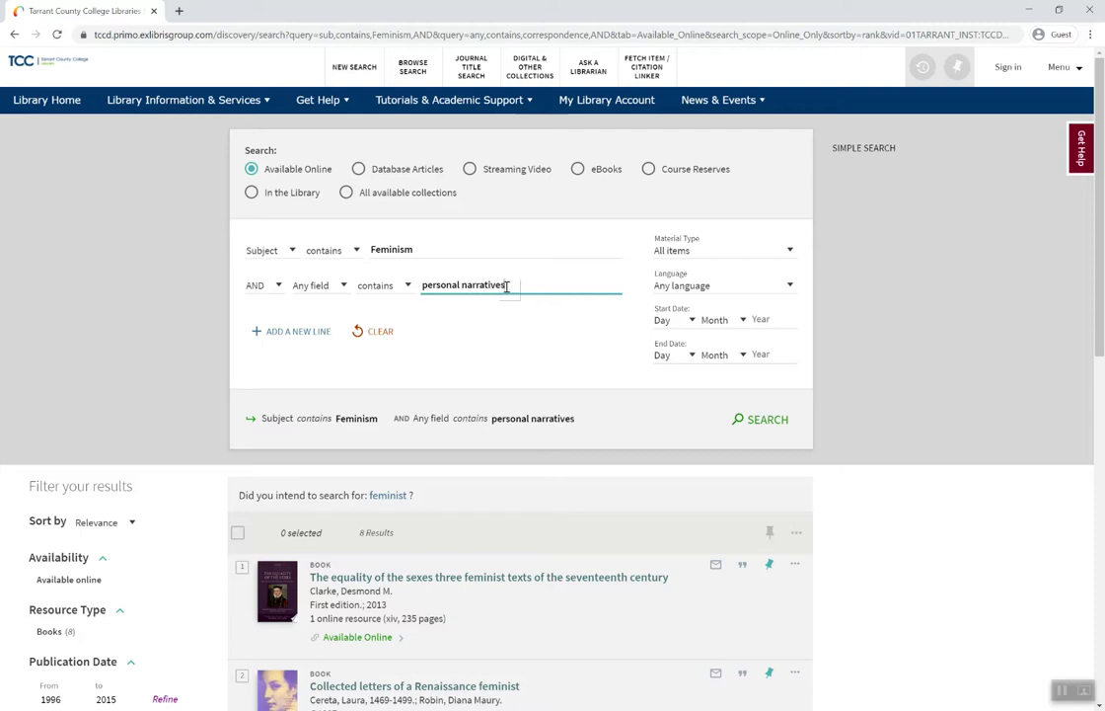
- Replace the second search term with "memoirs"
key(BackSpace)
key(BackSpace)
key(BackSpace)
key(BackSpace)
key(BackSpace)
key(BackSpace)
key(BackSpace)
key(BackSpace)
key(BackSpace)
key(BackSpace)
key(BackSpace)
key(BackSpace)
key(BackSpace)
key(BackSpace)
key(BackSpace)
key(BackSpace)
key(BackSpace)
key(BackSpace)
key(BackSpace)
text(memoirs)
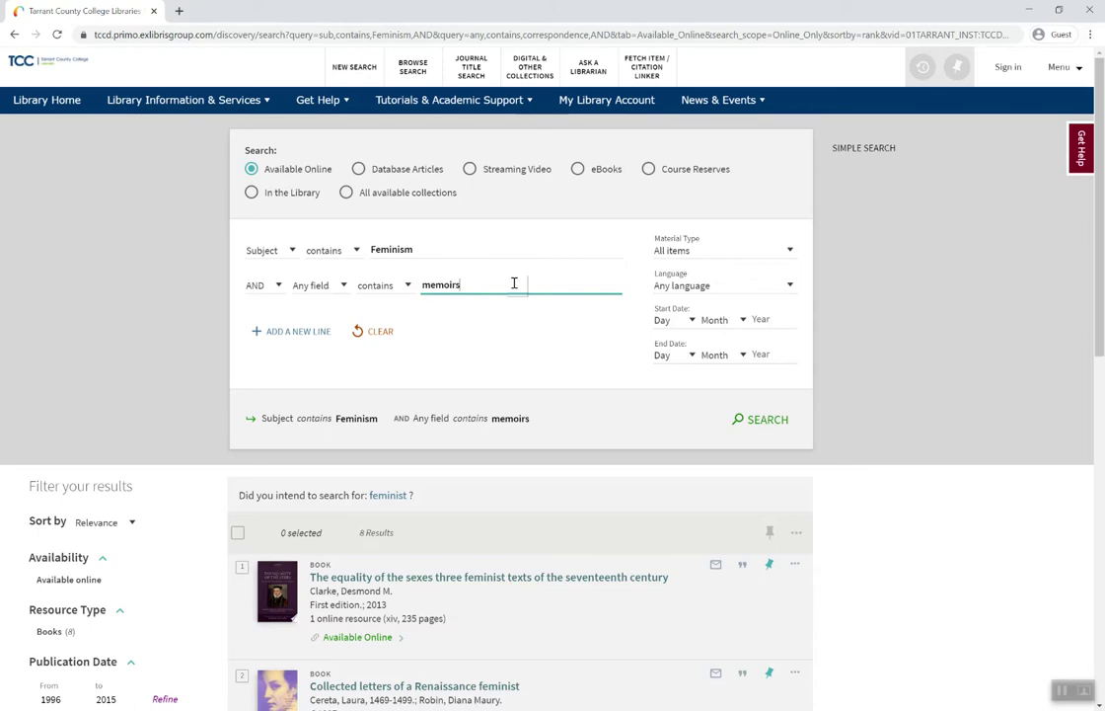
- Search the catalog for Subject containing "Holocaust" combined with any field containing "diary"
key(BackSpace)
key(BackSpace)
key(BackSpace)
key(BackSpace)
key(BackSpace)
key(BackSpace)
text(d)
click(399, 248)
text(Holo)
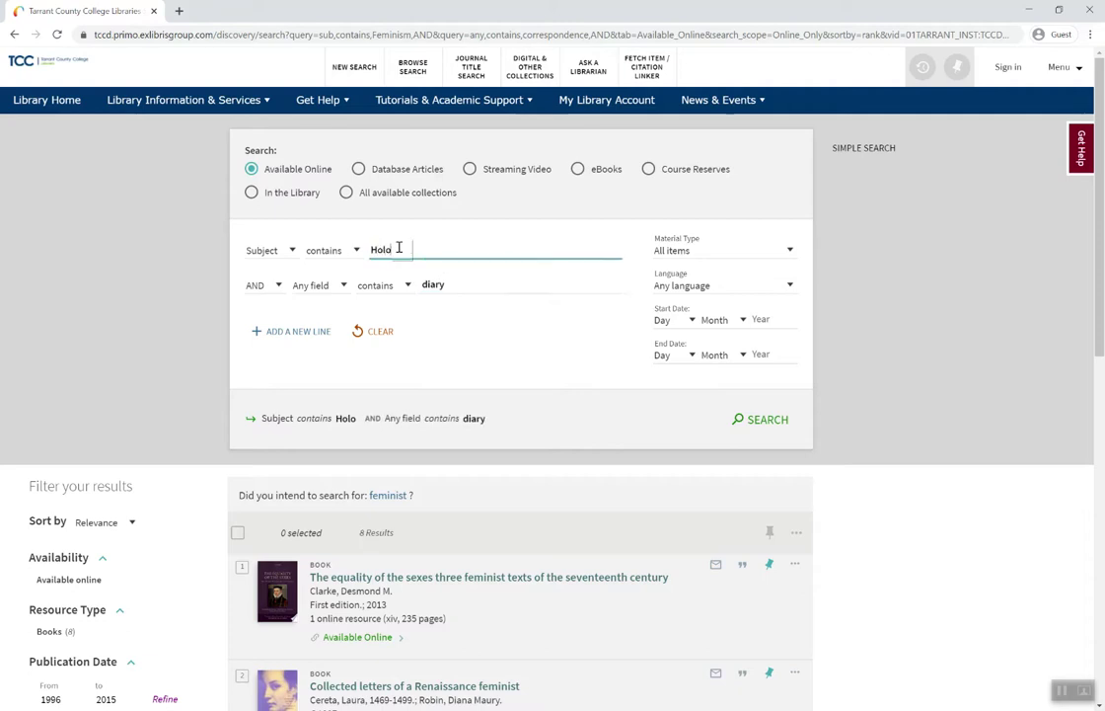
text(caust)
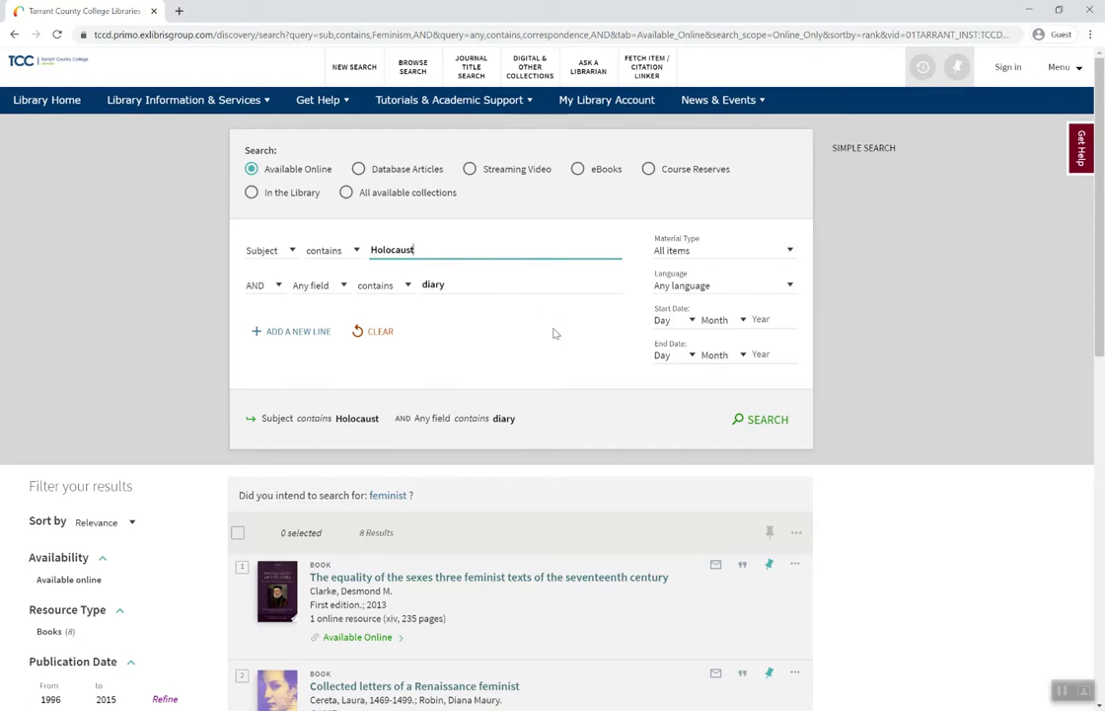
click(751, 428)
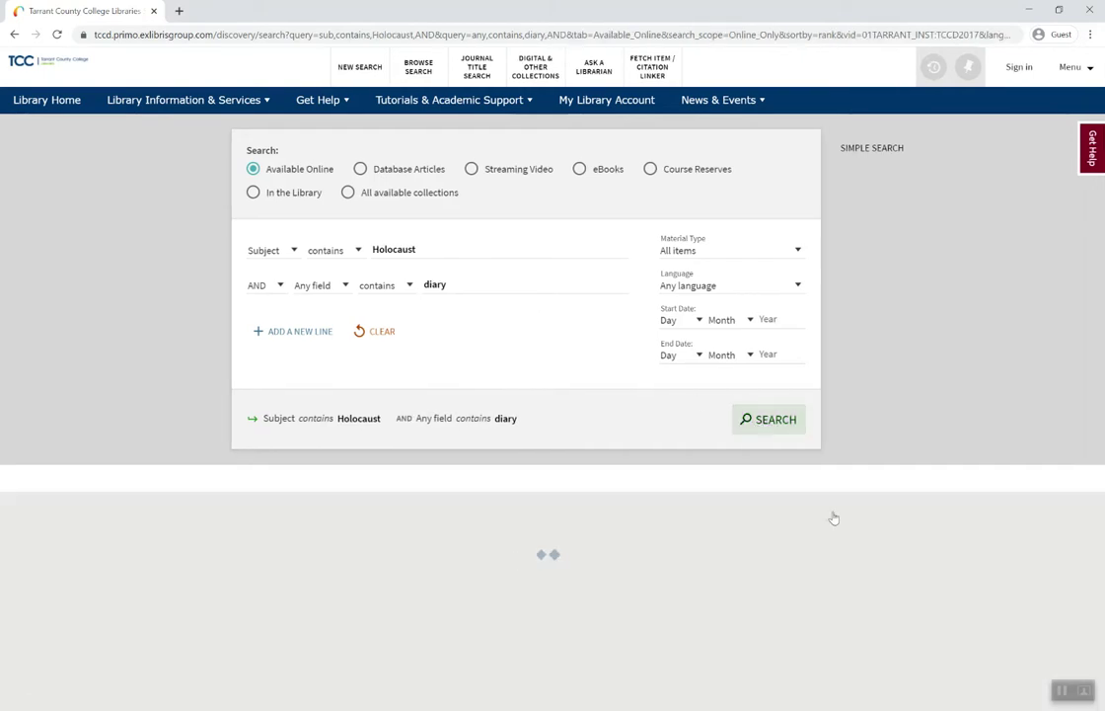
- Look through the Holocaust diary results and return to the library homepage
scroll(908, 572, down, 2)
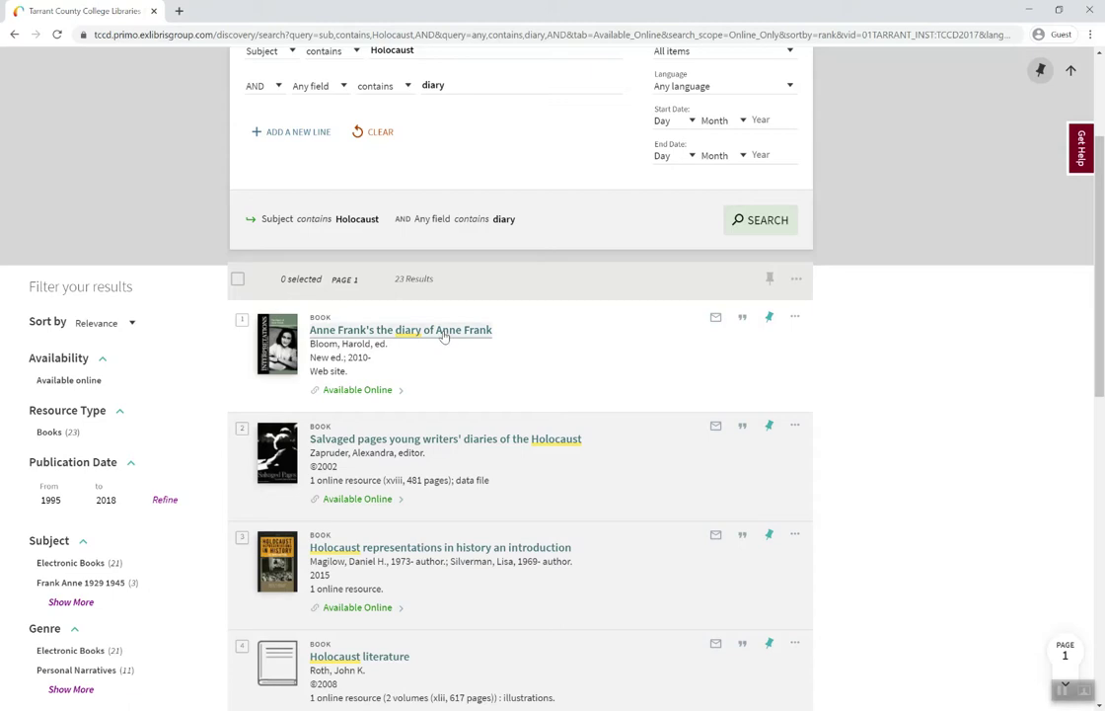
scroll(841, 415, down, 4)
scroll(839, 415, down, 3)
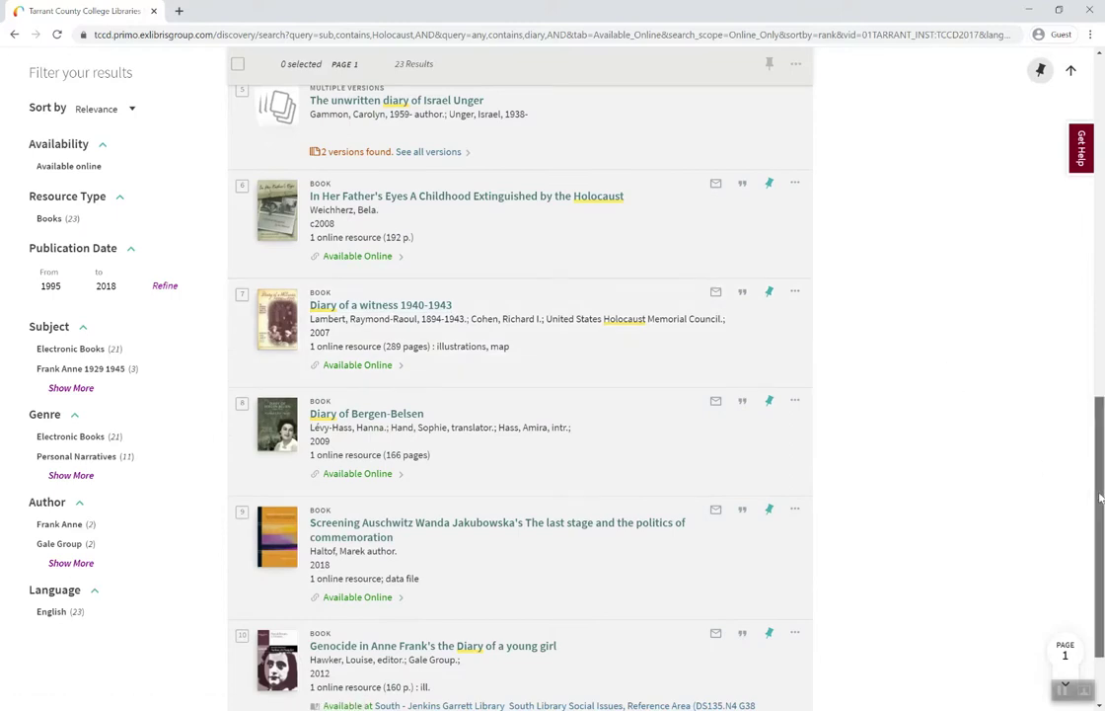
key(alt+Left)
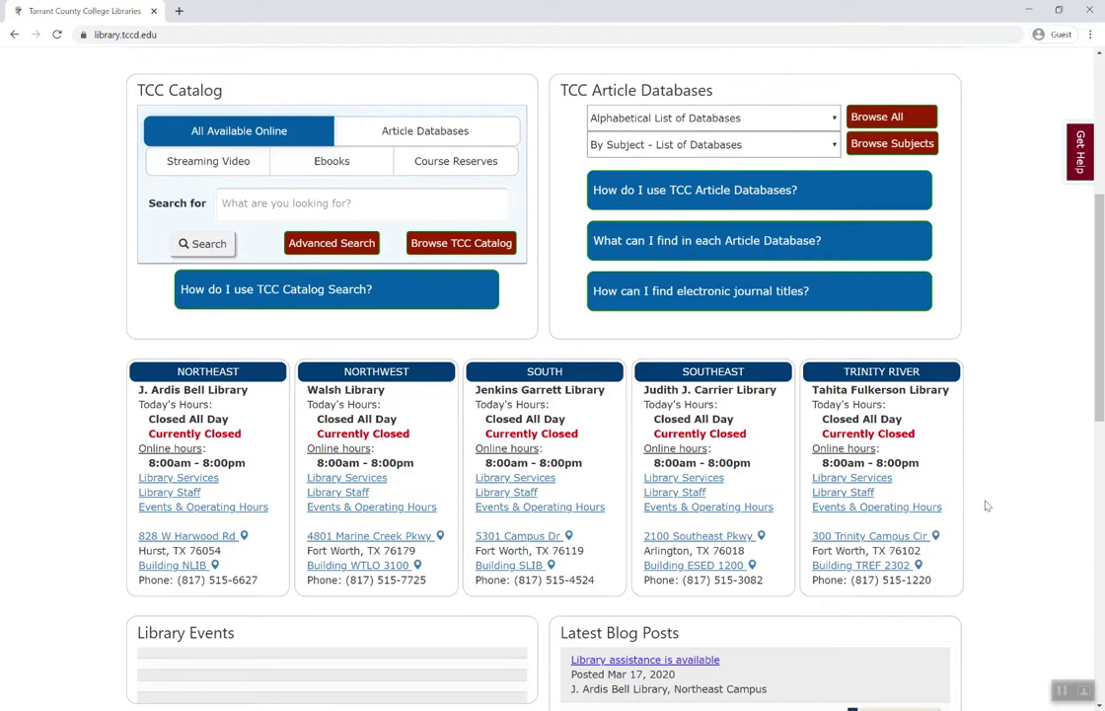
- Browse the article databases by subject and open Gale In Context: U.S. History from the History section
click(868, 146)
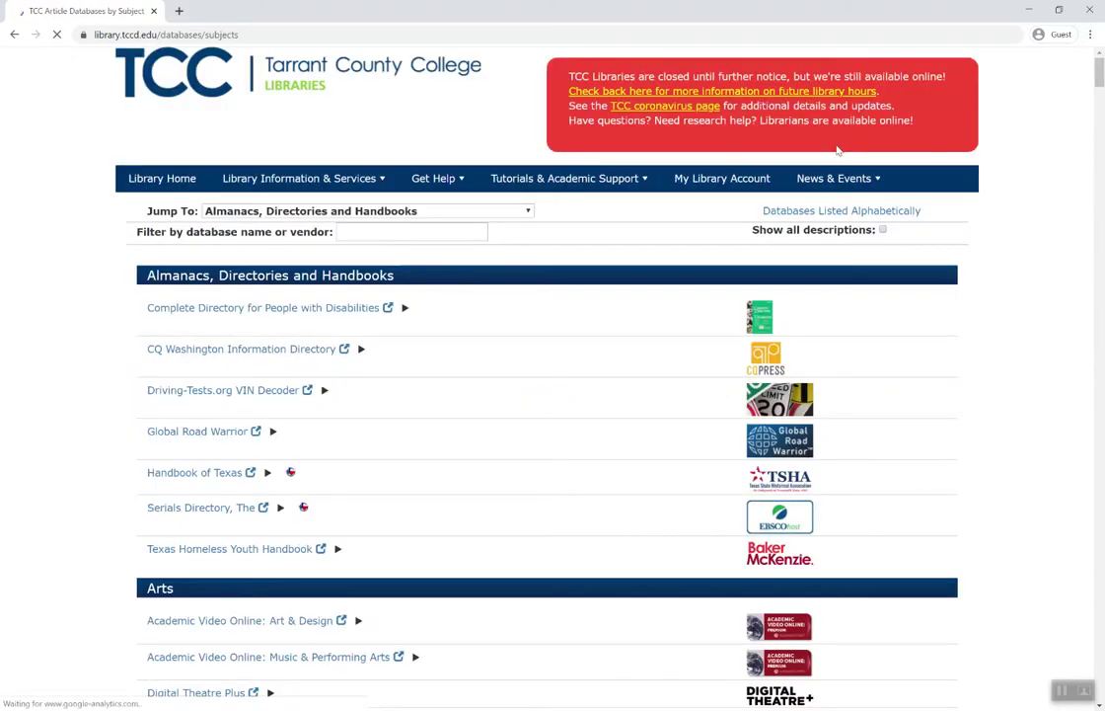
click(528, 235)
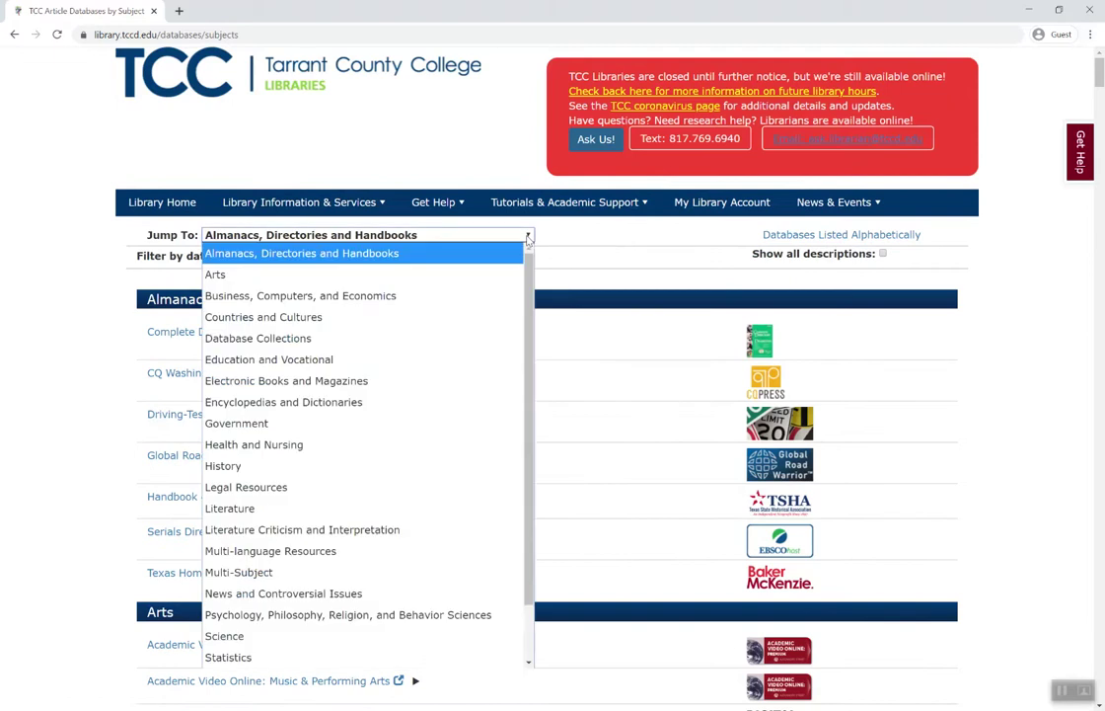
click(234, 472)
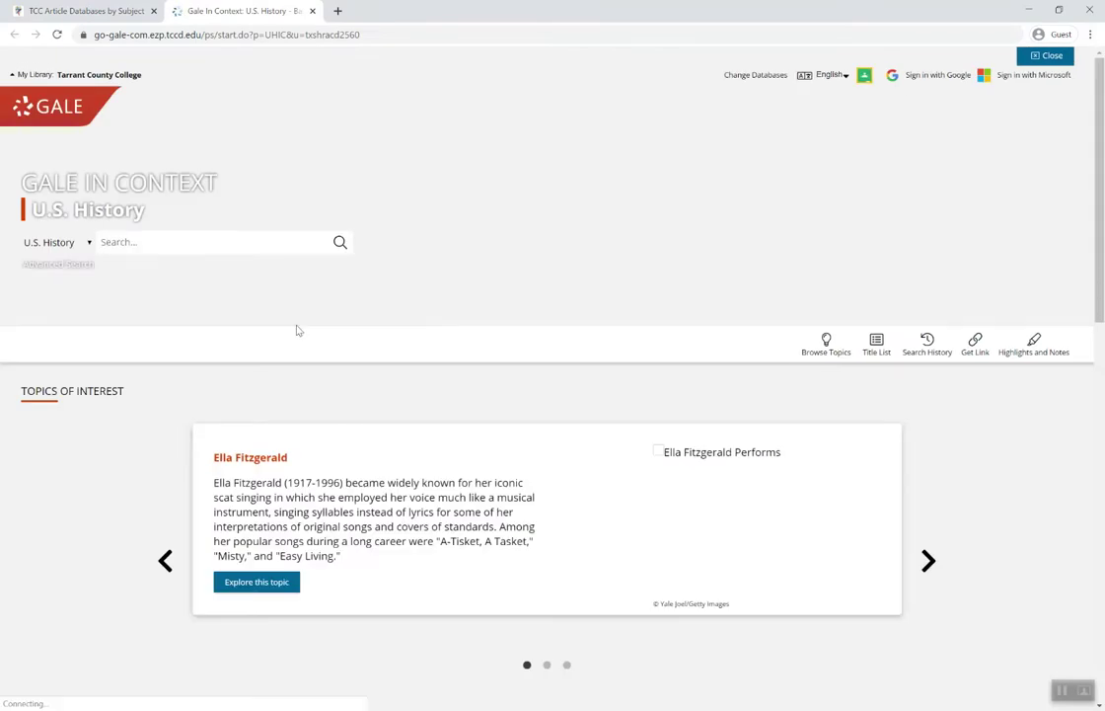
- Search Gale In Context: U.S. History for "Vietnam War protests"
click(176, 241)
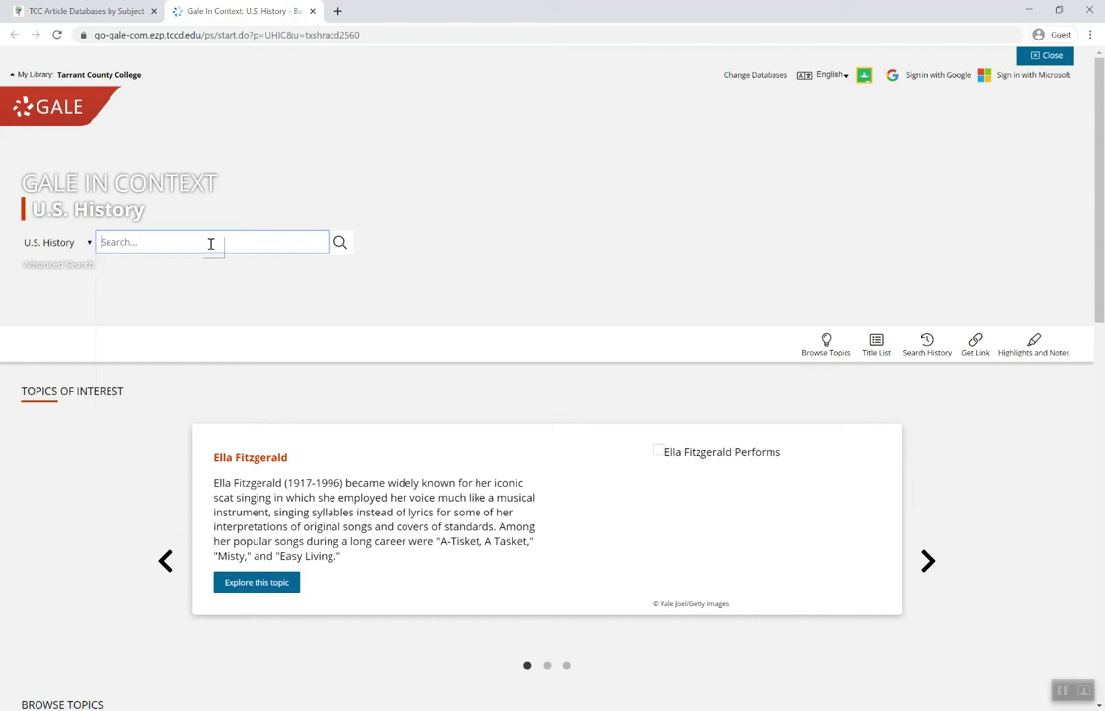
text(Vietnam War protests)
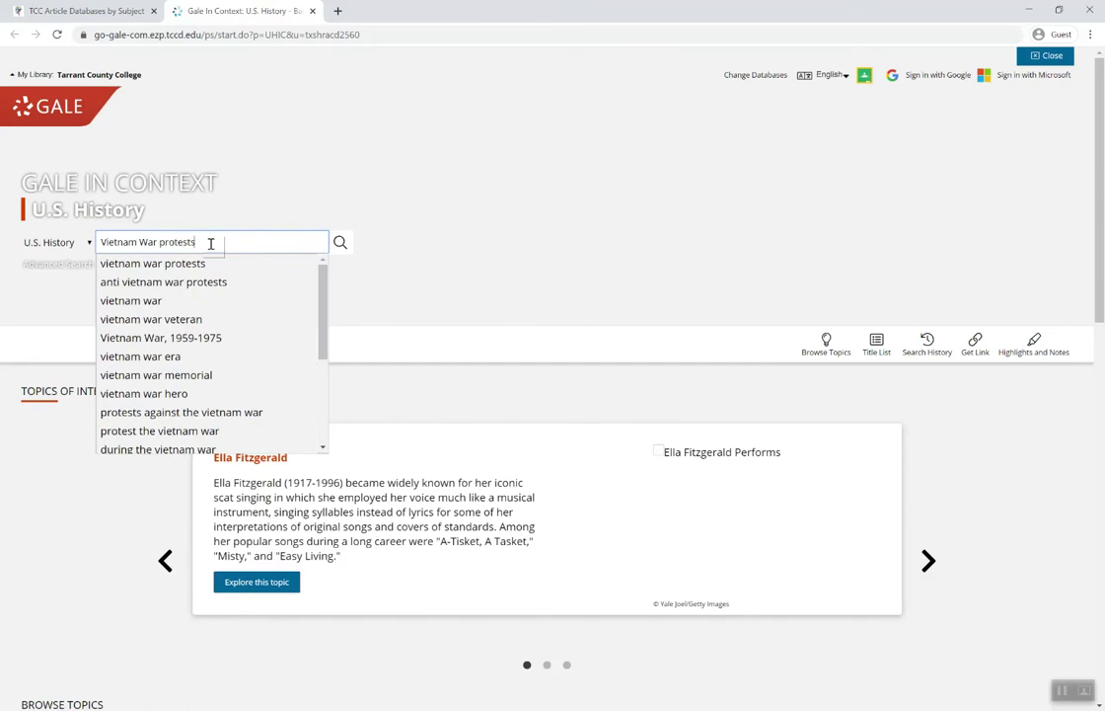
key(Return)
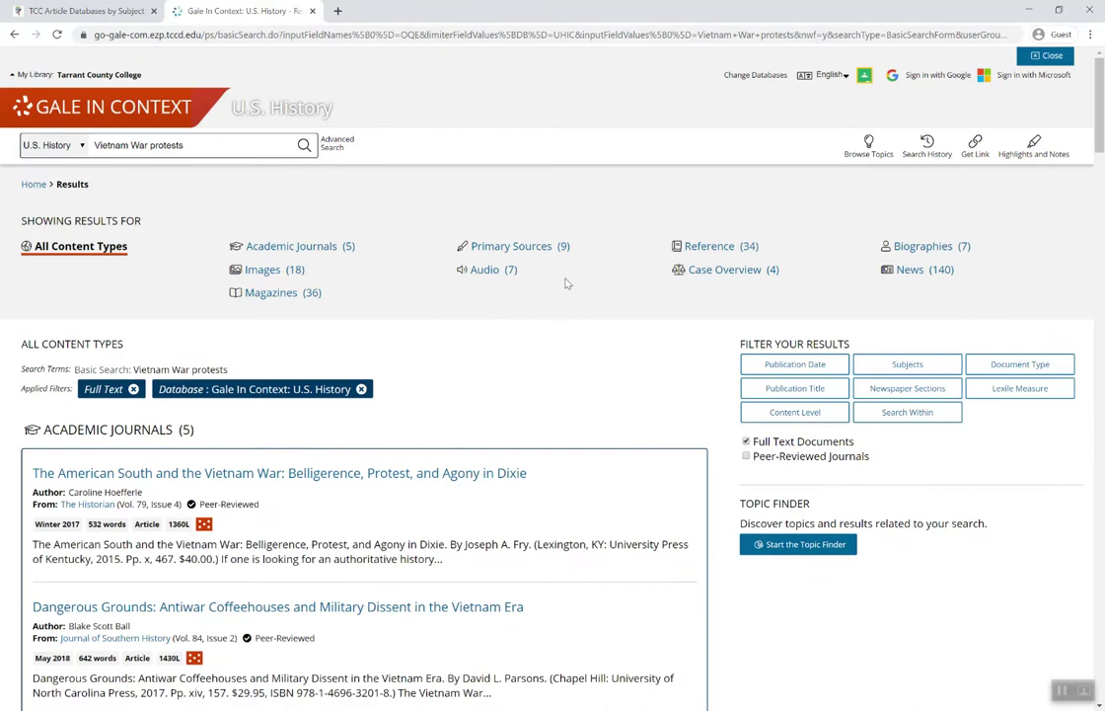
- Limit the results to primary sources and open "Letter from Richard Nixon to H. R. Haldeman, May 13, 1970"
click(497, 249)
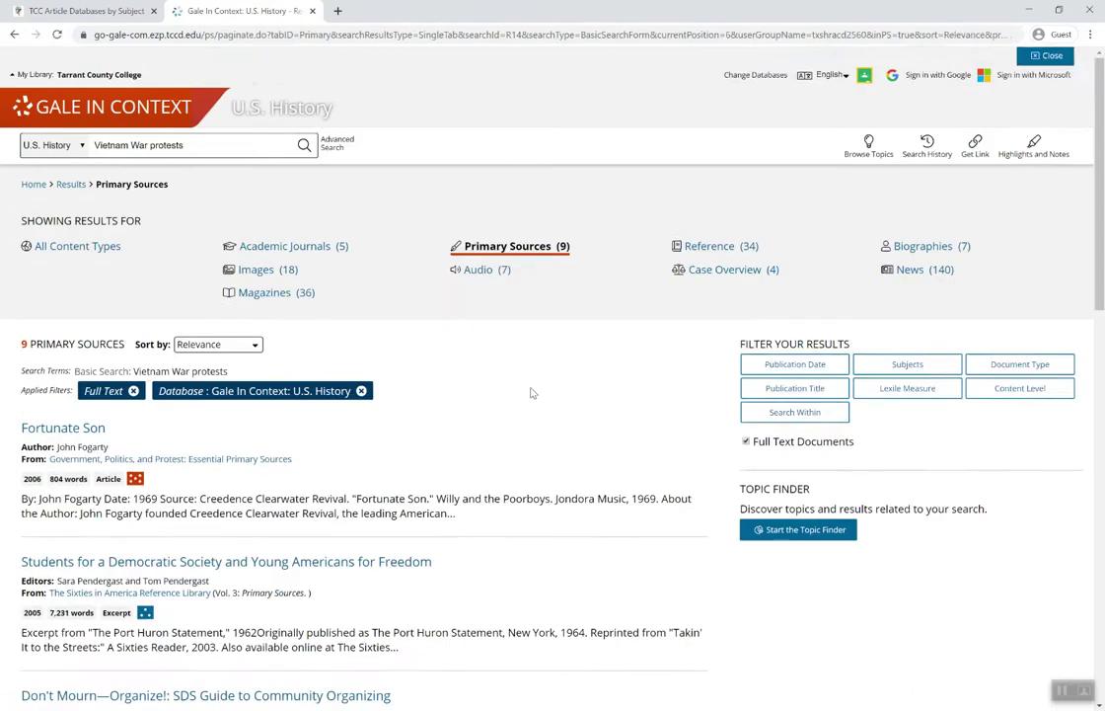
scroll(531, 393, down, 5)
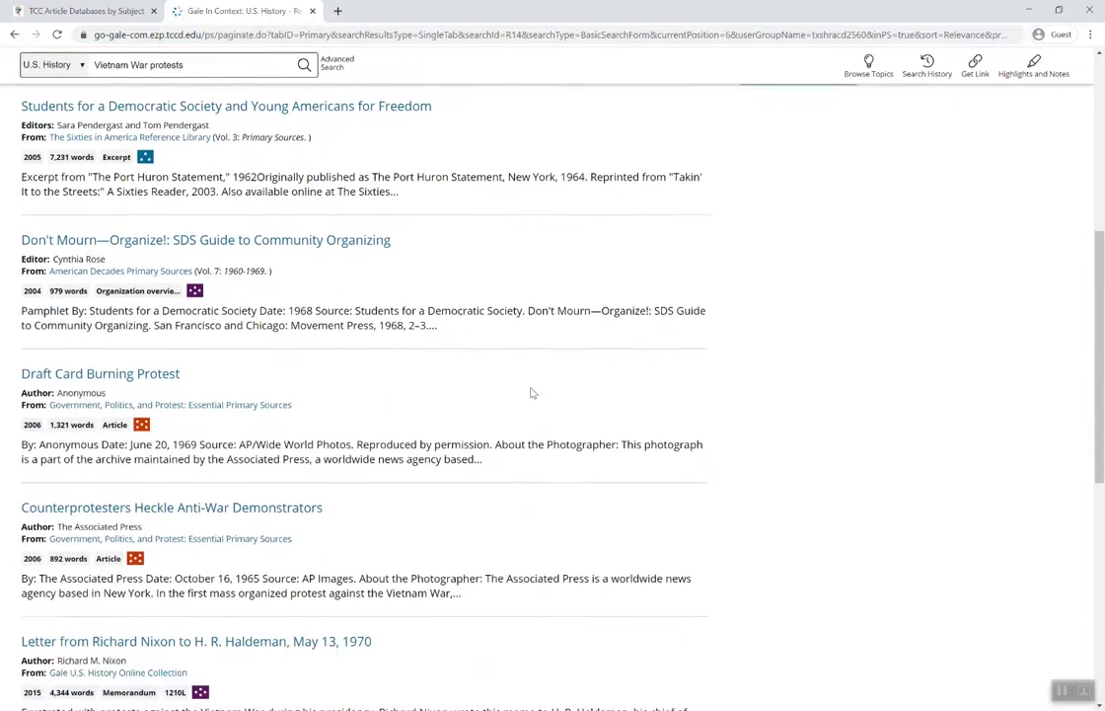
scroll(531, 393, down, 3)
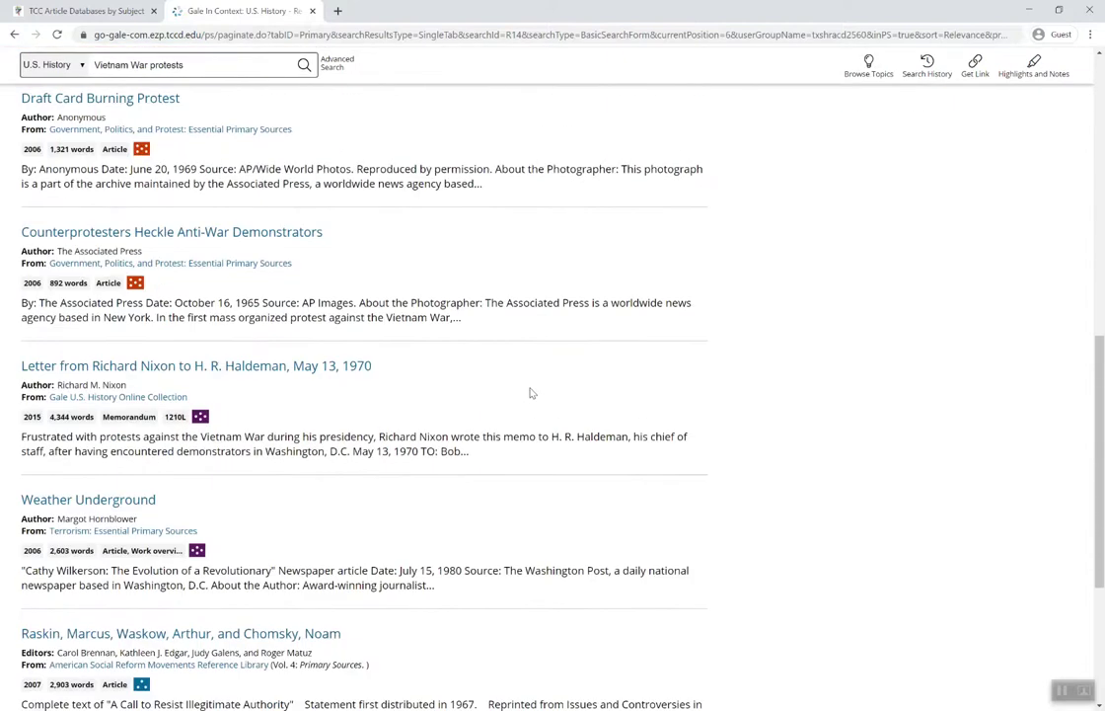
click(267, 368)
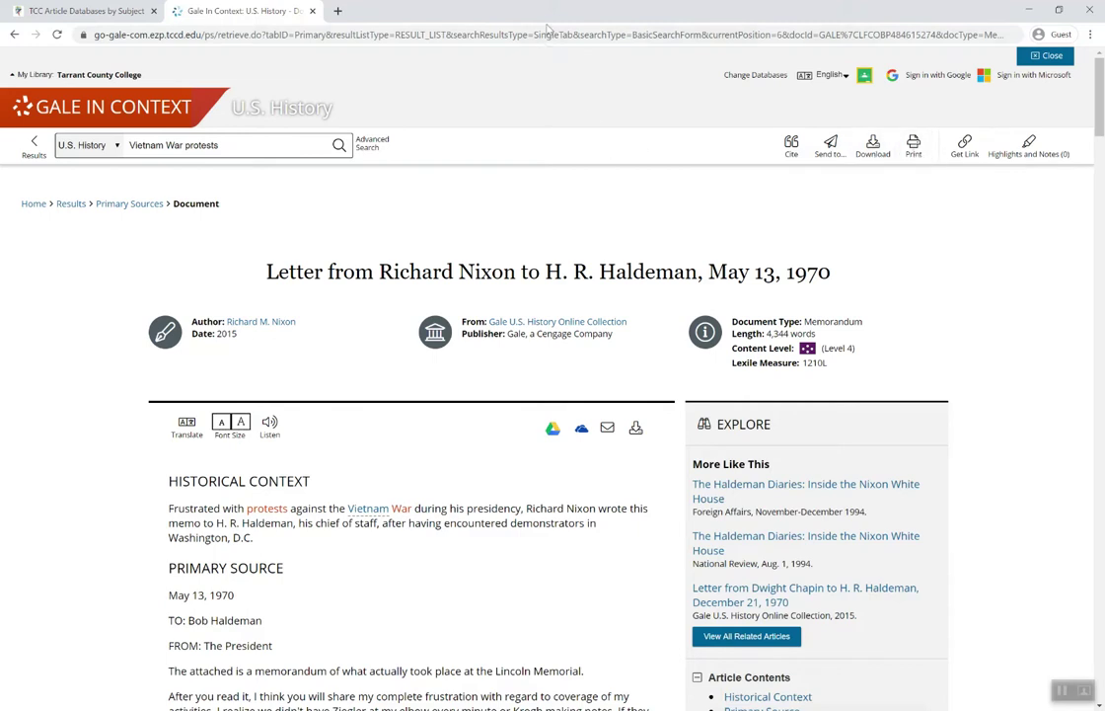
- Go to the library's Ask A Librarian page at tccd.libanswers.com
click(544, 34)
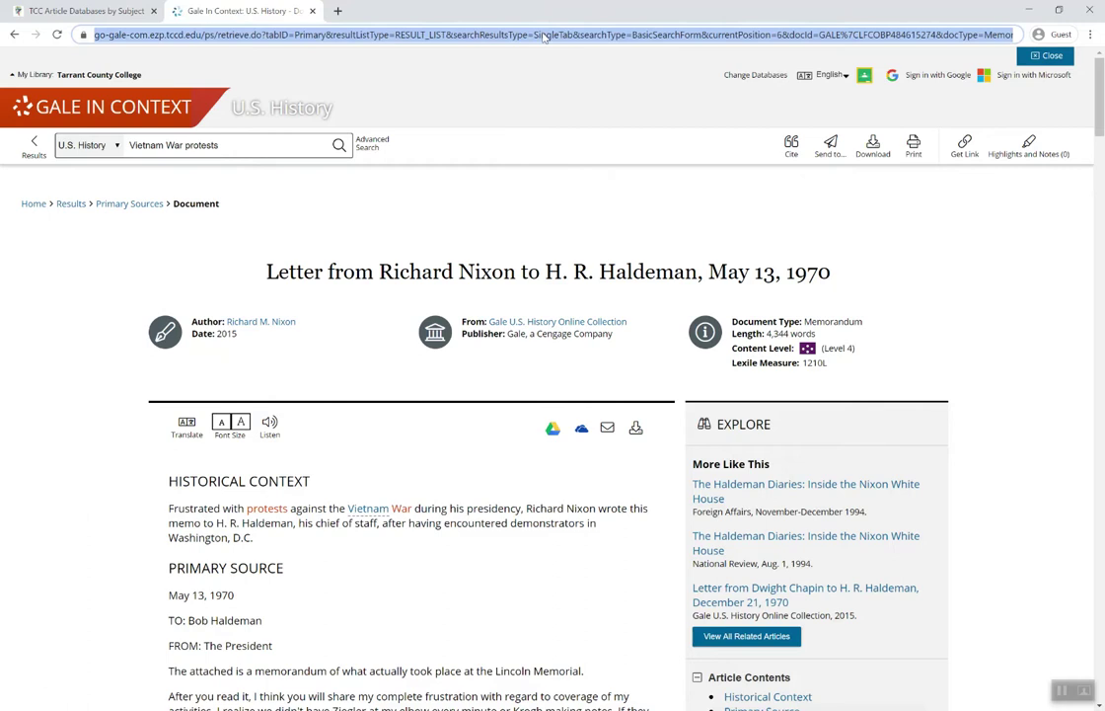
text(tccd.l)
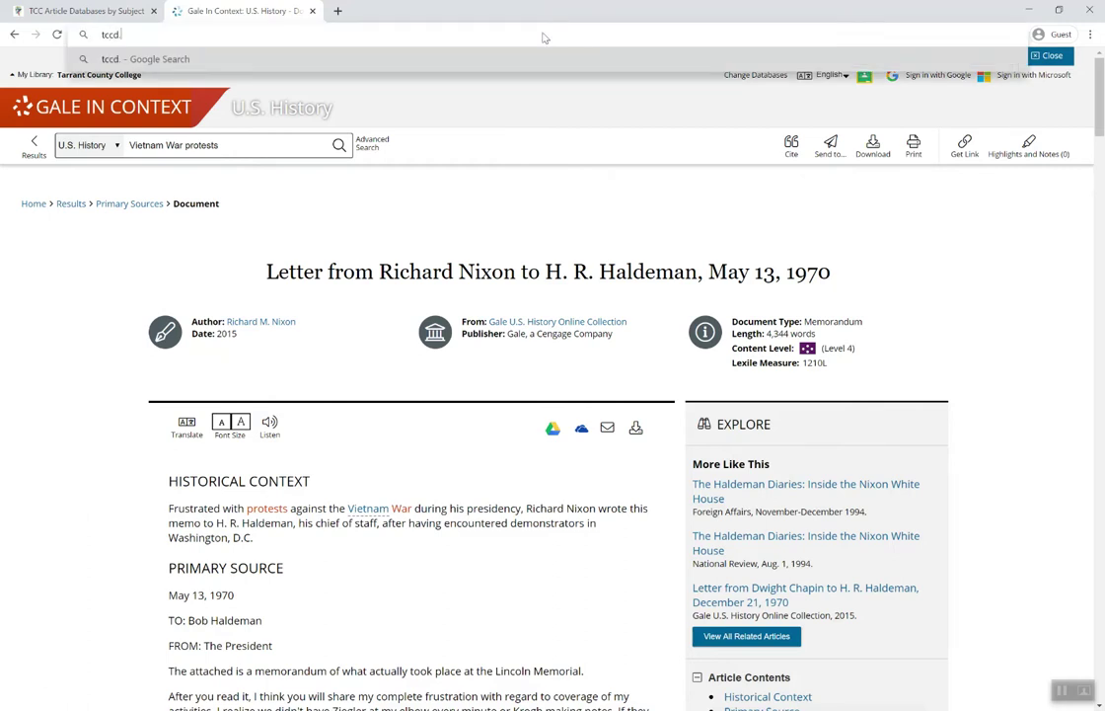
text(ibanswers.com)
key(Return)
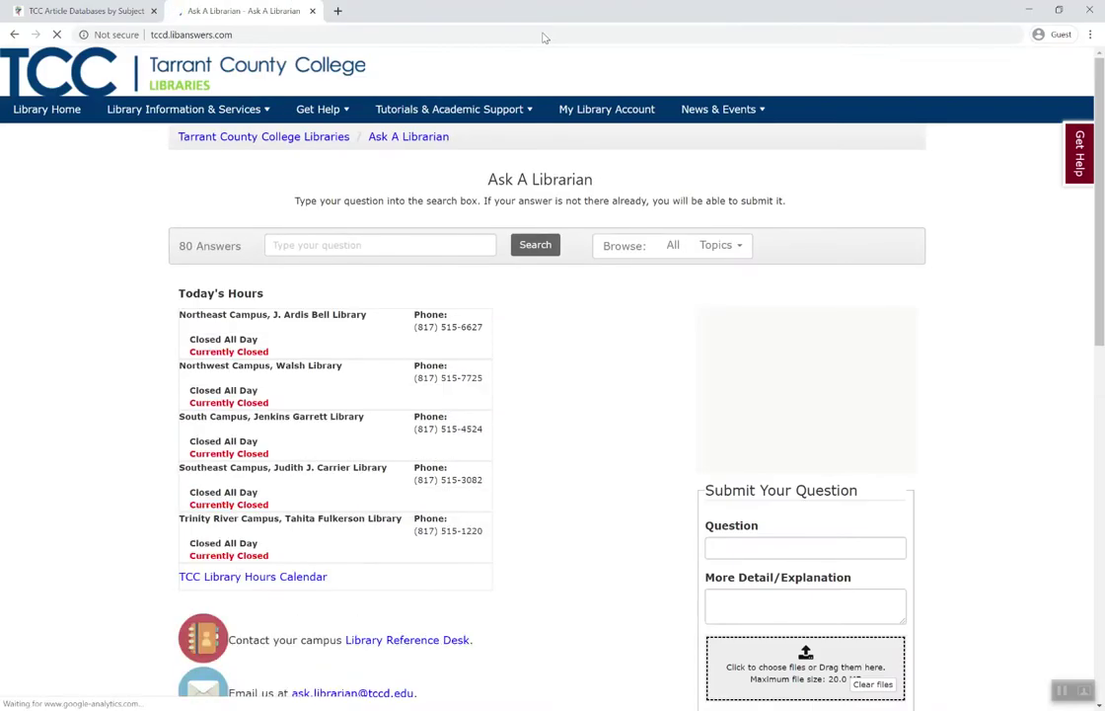